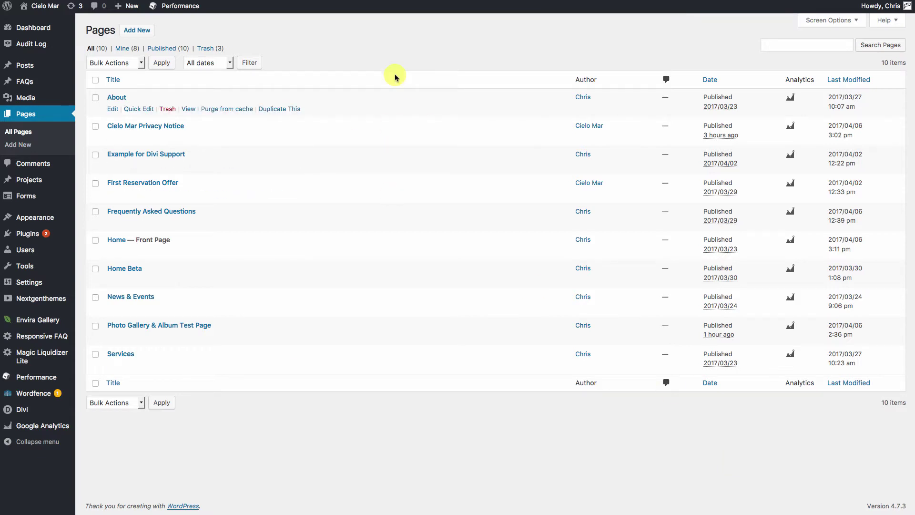
# Create a new page titled 'Form Test Page' and switch it to the Divi Builder.
pyautogui.click(133, 31)
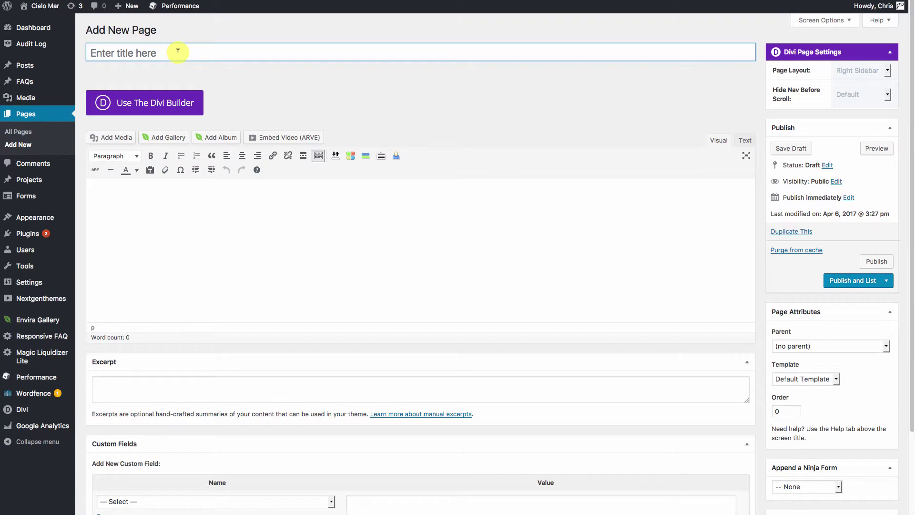
pyautogui.click(178, 51)
pyautogui.write('Form Test Pa')
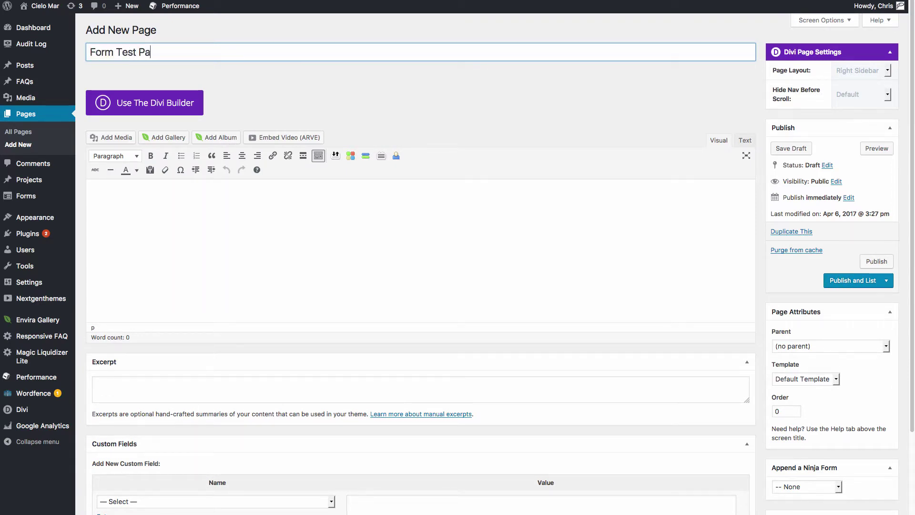
pyautogui.write('ge')
pyautogui.click(153, 102)
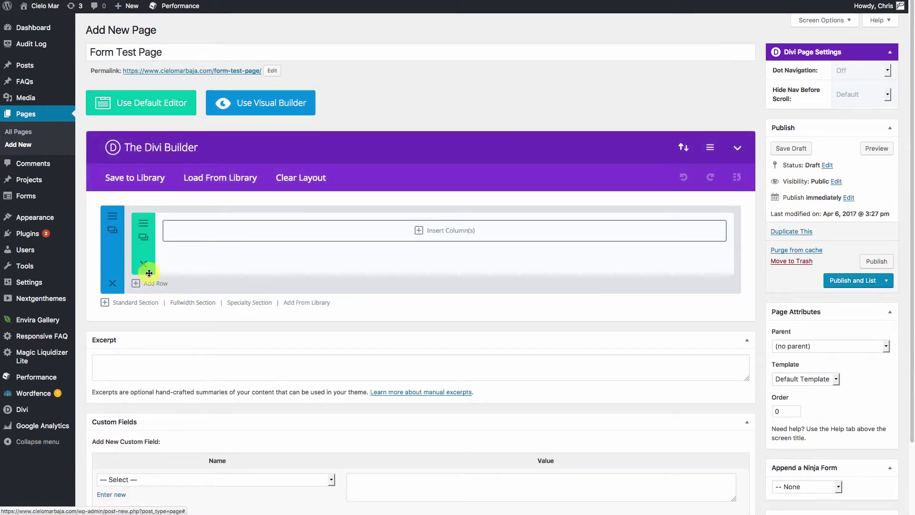
pyautogui.click(309, 304)
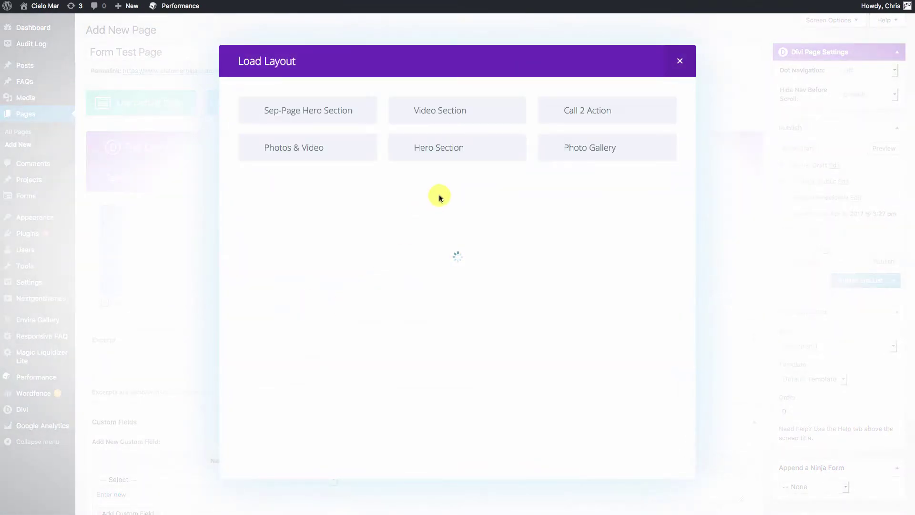
# Load the Sep-Page Hero Section layout and delete the empty first section.
pyautogui.click(288, 107)
pyautogui.click(298, 151)
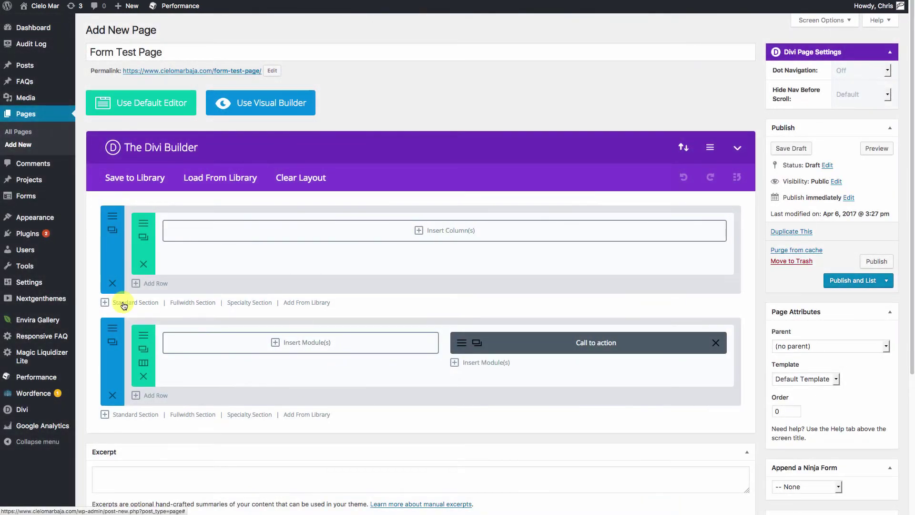
pyautogui.click(111, 284)
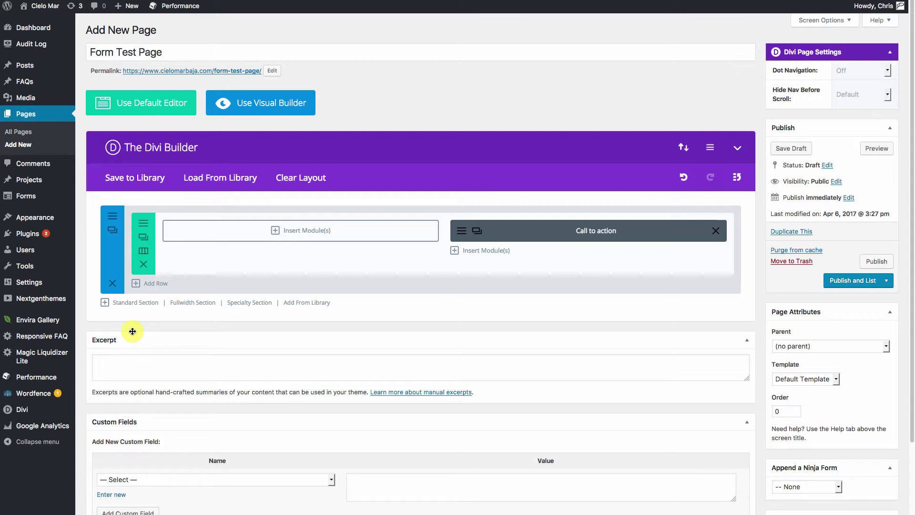
# Add the saved Global Footer layout below the hero section.
pyautogui.click(311, 302)
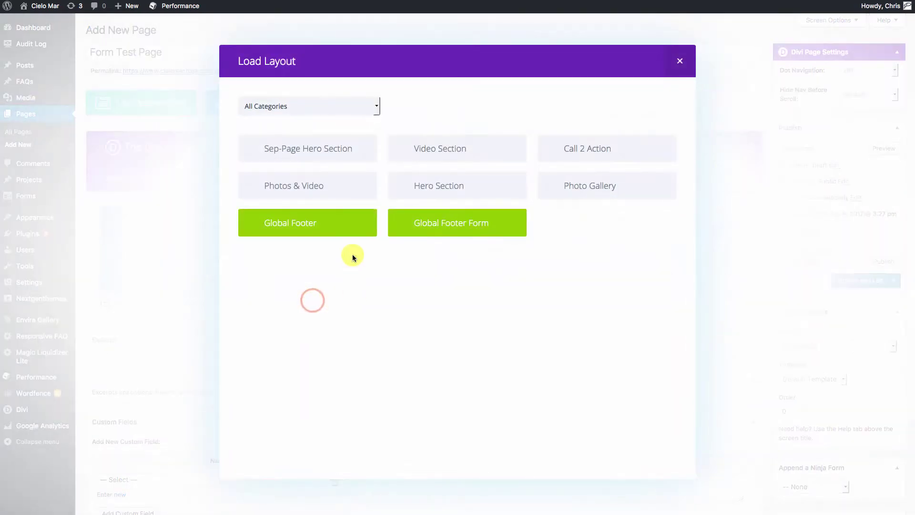
pyautogui.click(301, 226)
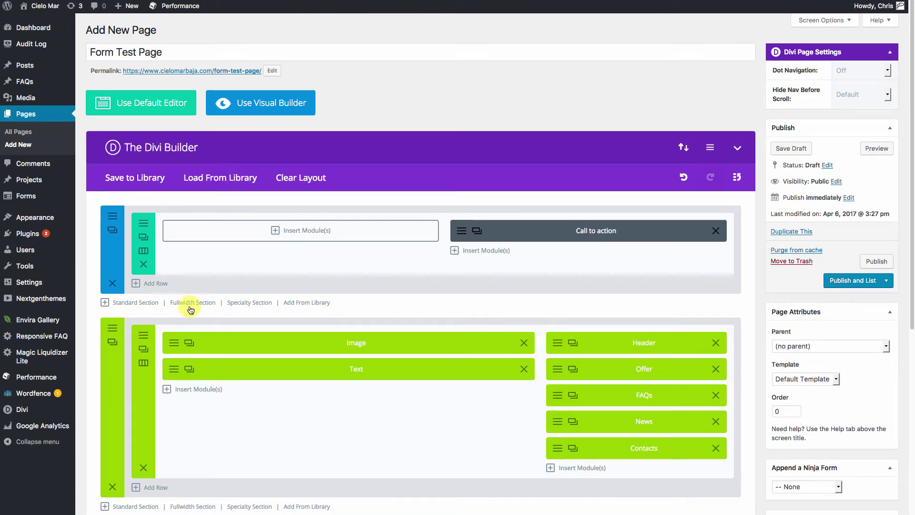
pyautogui.click(144, 304)
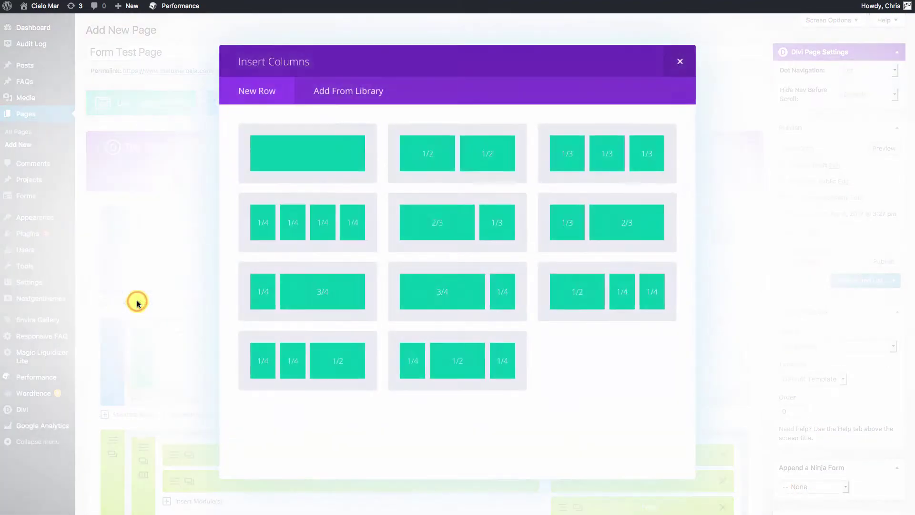
# Give the new section one full-width column, collapse the hero and footer sections, and publish.
pyautogui.click(309, 153)
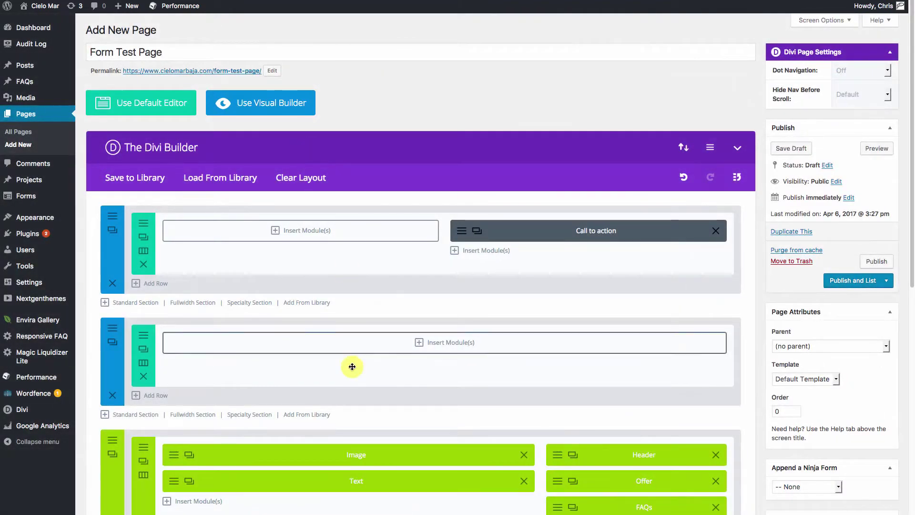
pyautogui.rightClick(114, 256)
pyautogui.click(96, 203)
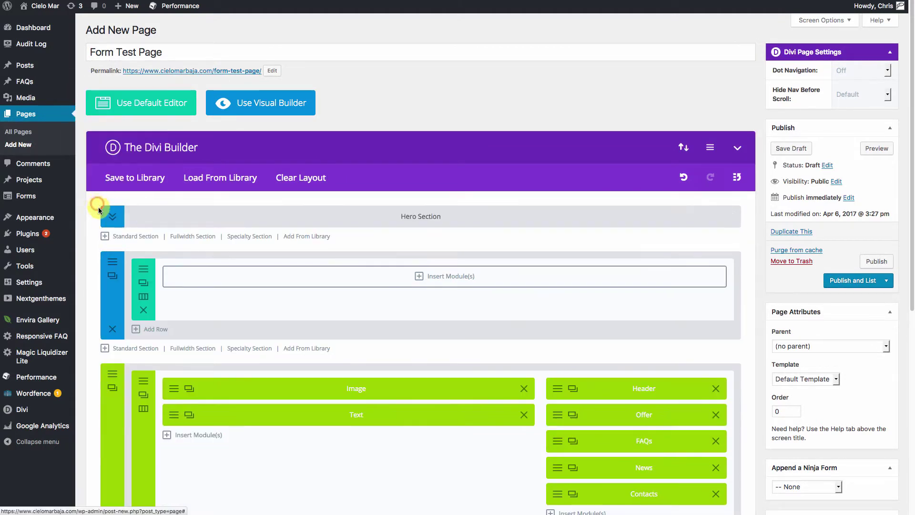
pyautogui.rightClick(113, 421)
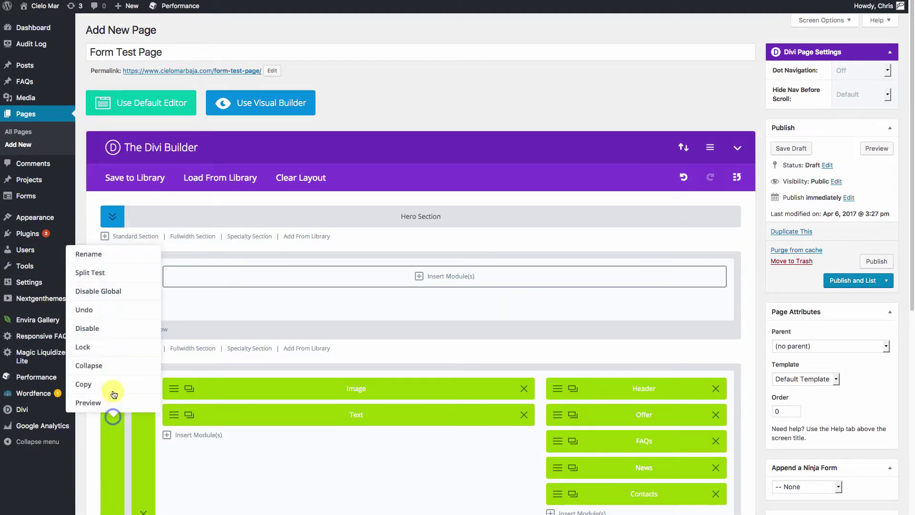
pyautogui.click(96, 365)
pyautogui.click(876, 262)
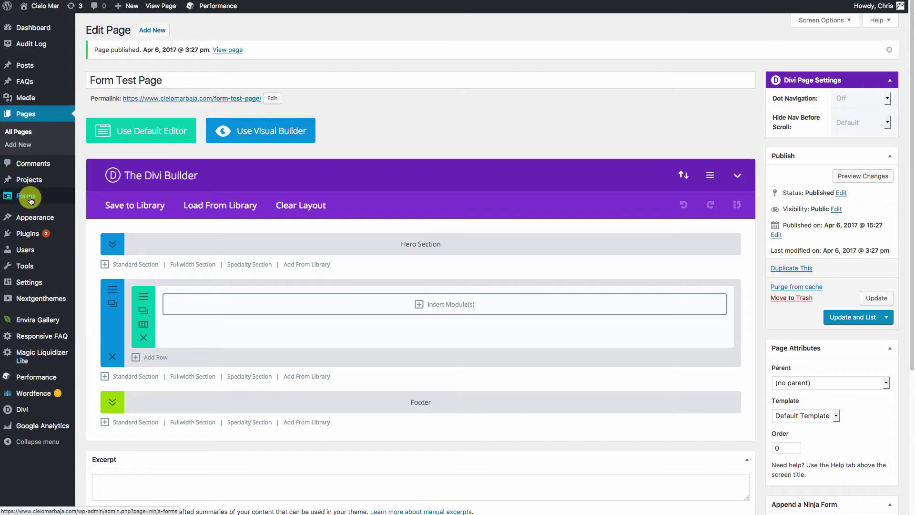
# Open All Forms in a new tab, check the contact form's submissions, then start a new form.
pyautogui.moveTo(28, 197)
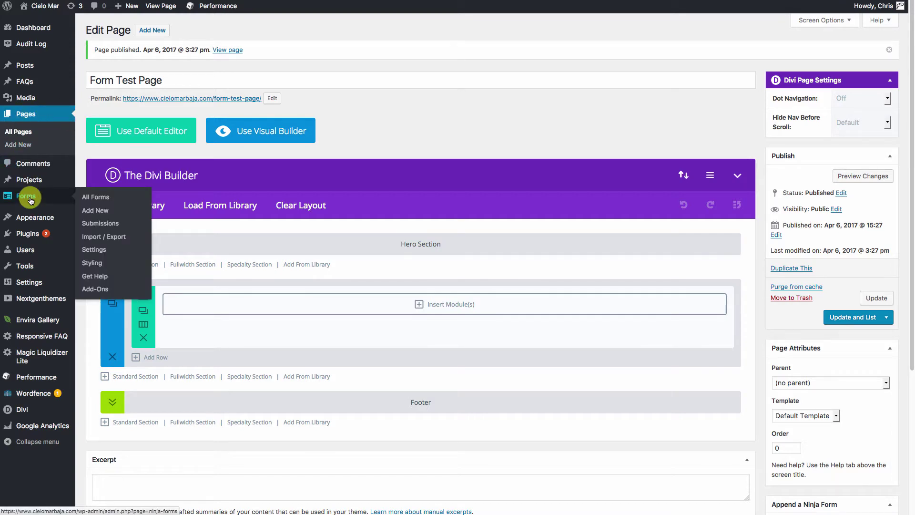
pyautogui.rightClick(98, 196)
pyautogui.click(145, 200)
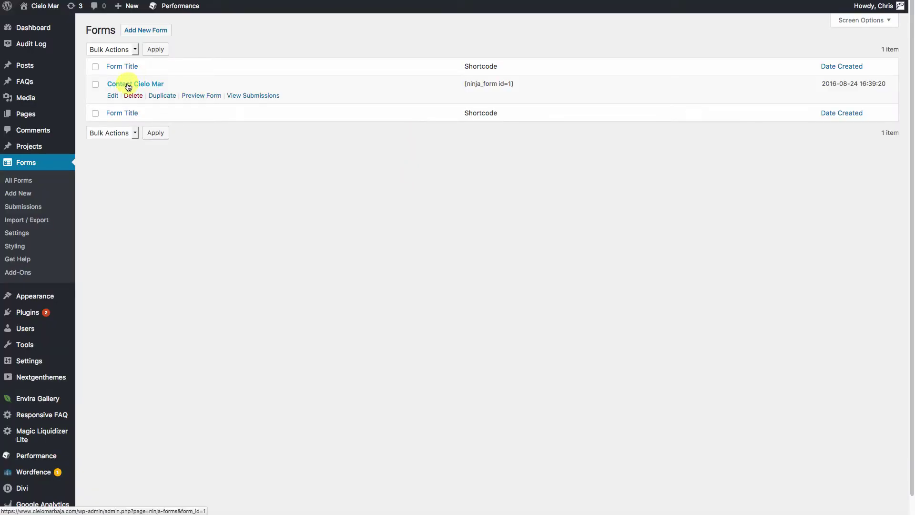
pyautogui.click(255, 96)
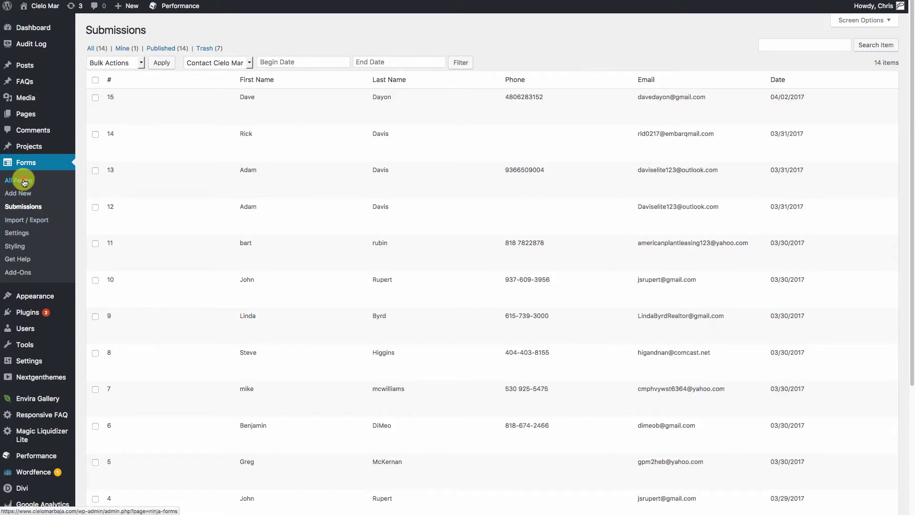
pyautogui.click(24, 182)
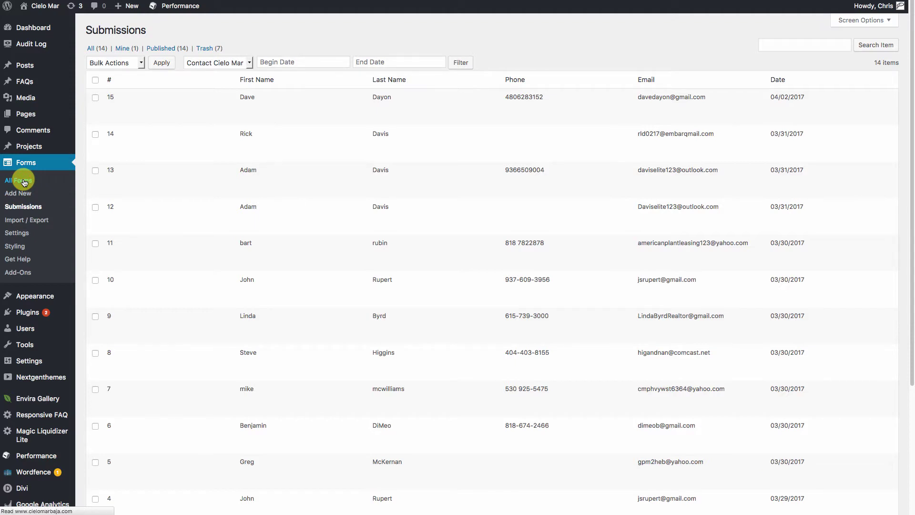
pyautogui.click(20, 193)
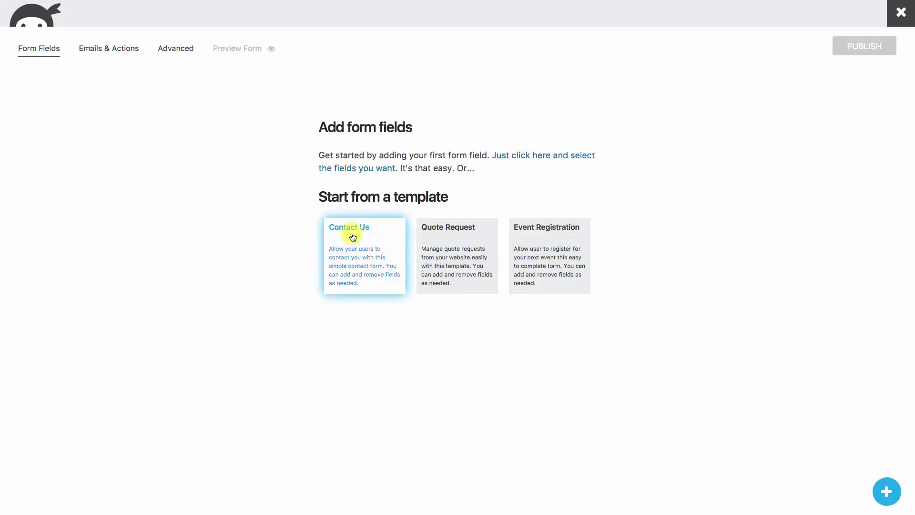
# Build the 'Contact Me' form from the Contact Us template and review its Emails & Actions and Advanced tabs.
pyautogui.click(351, 230)
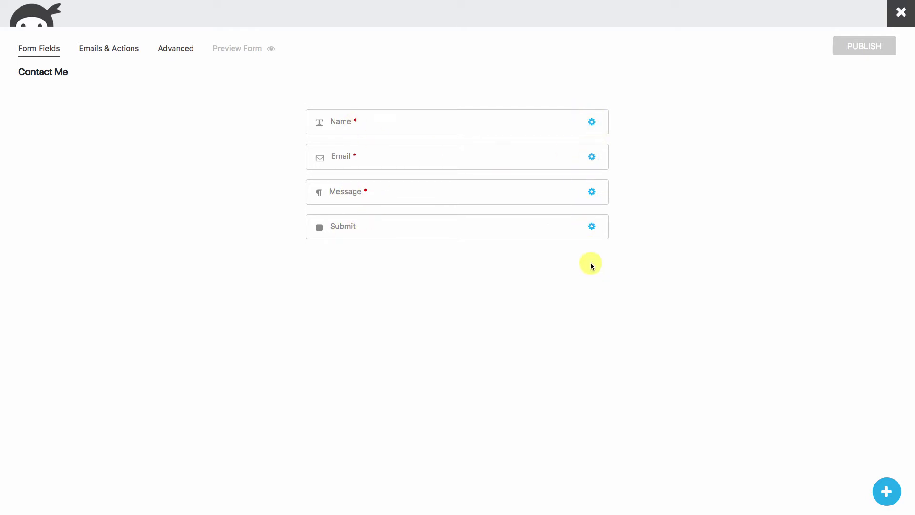
pyautogui.click(107, 48)
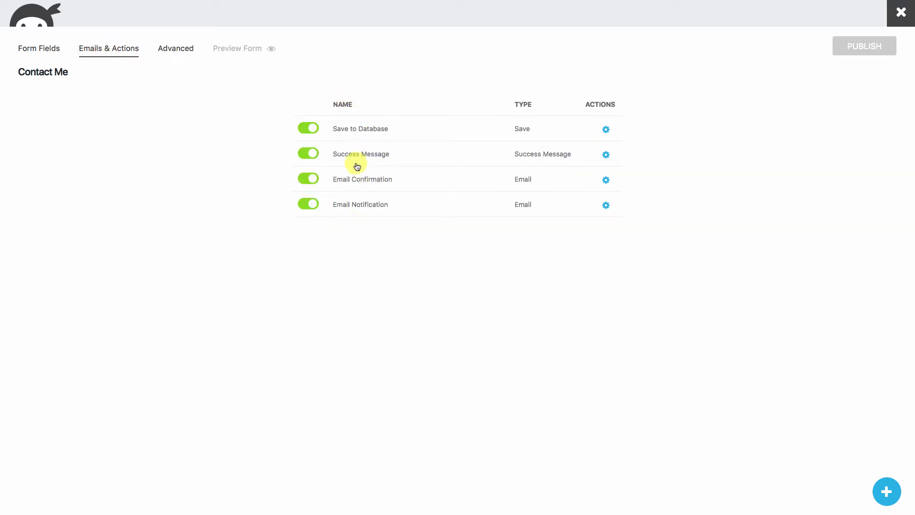
pyautogui.click(175, 48)
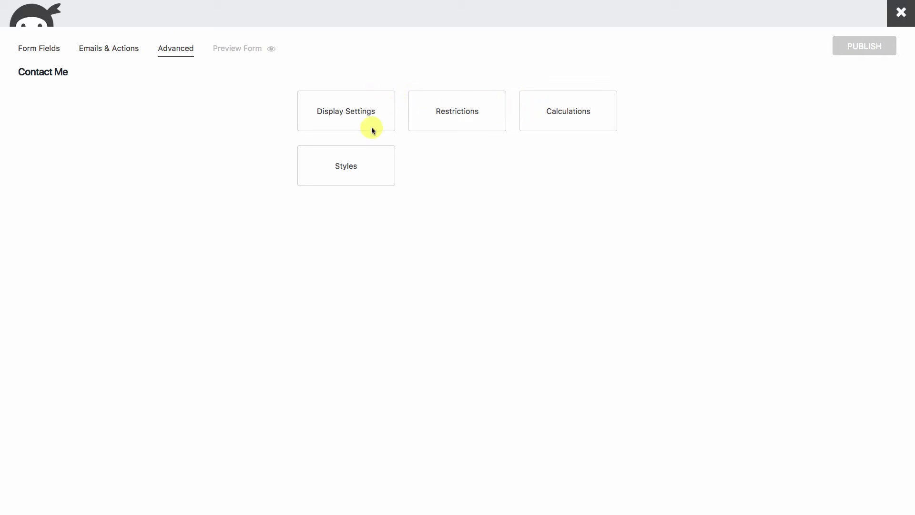
pyautogui.click(46, 51)
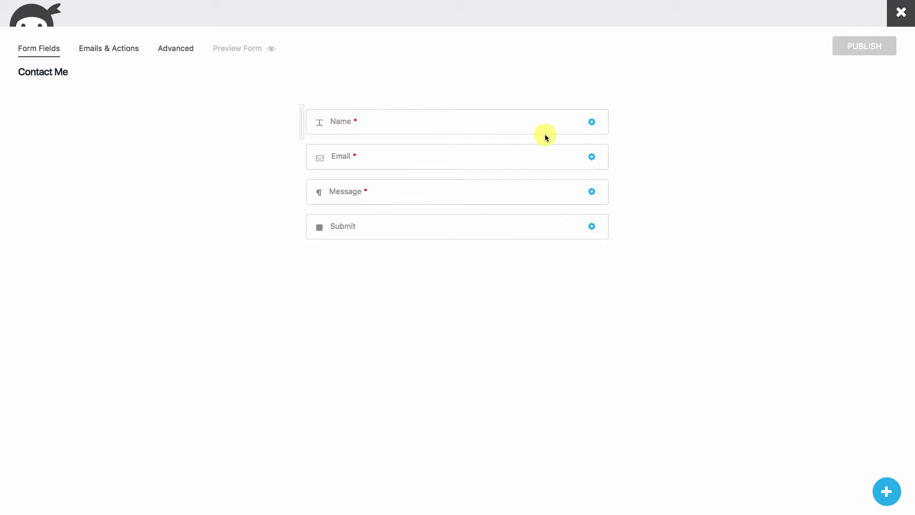
# Rename the Name field's label to 'First Name' and set its label position to Form Default.
pyautogui.click(591, 123)
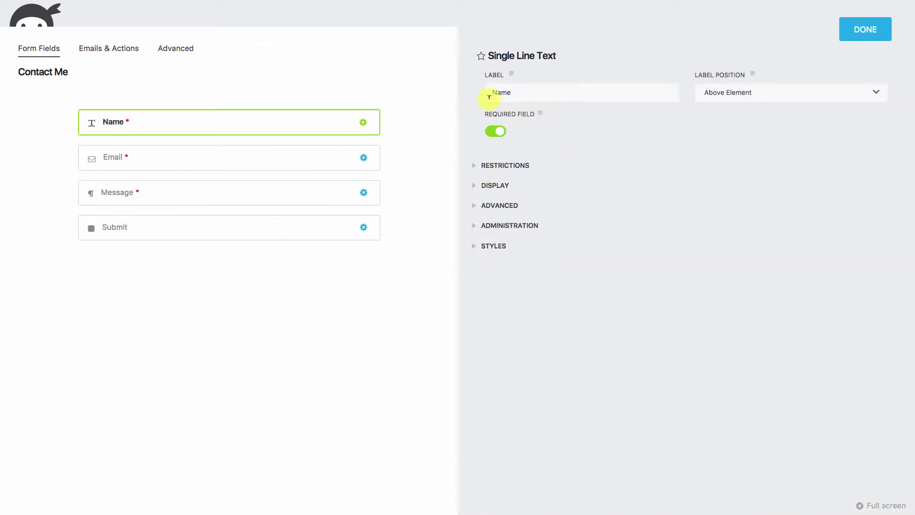
pyautogui.click(492, 91)
pyautogui.write('First')
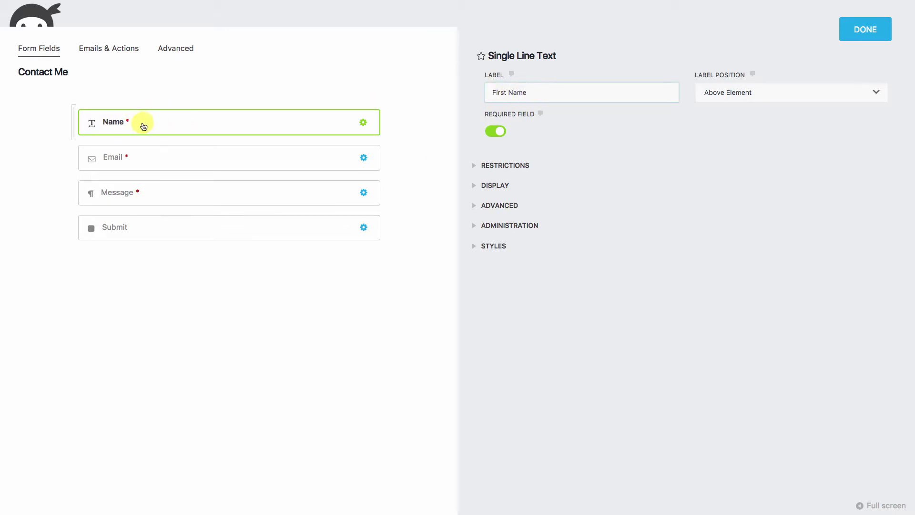
pyautogui.click(743, 92)
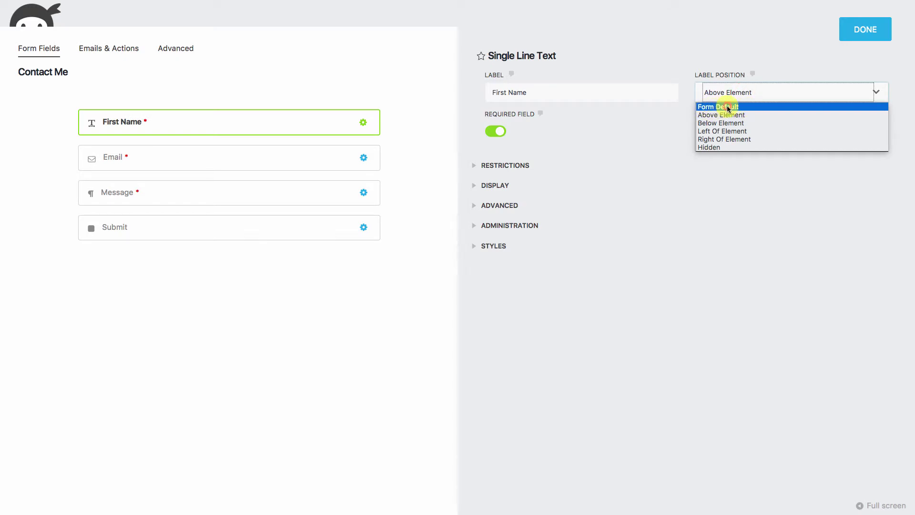
pyautogui.click(728, 107)
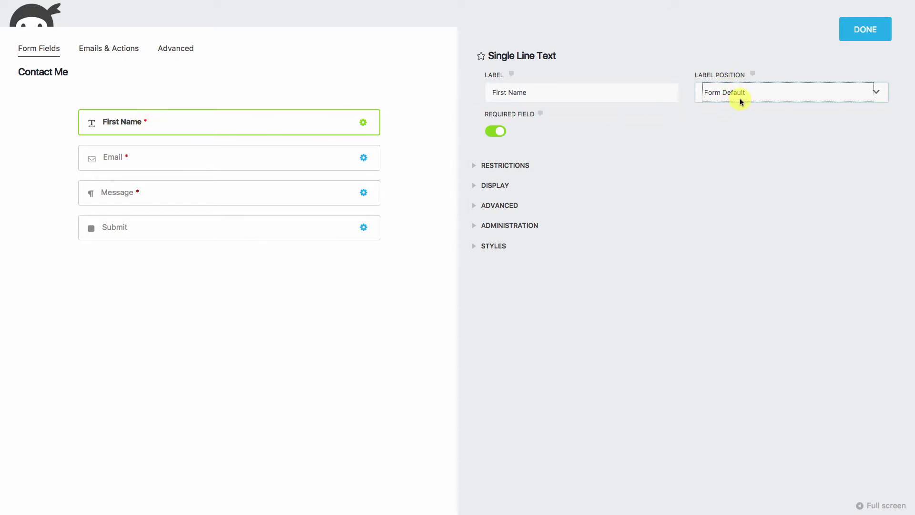
# Give First Name the placeholder 'First Name:' and close its settings.
pyautogui.click(475, 185)
pyautogui.click(476, 186)
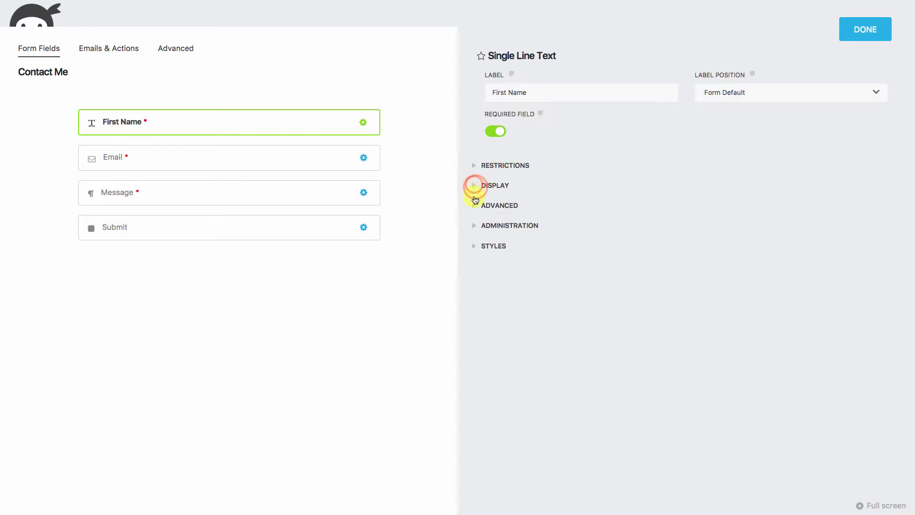
pyautogui.click(476, 206)
pyautogui.click(498, 238)
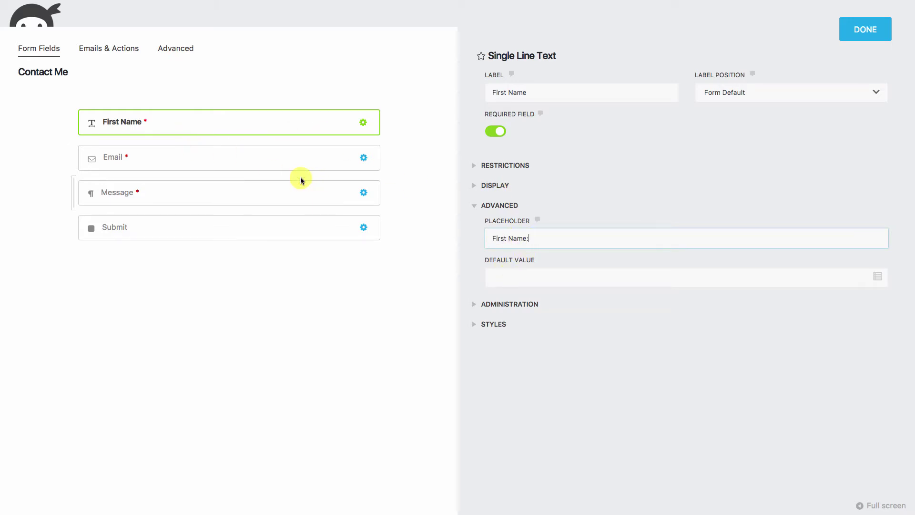
pyautogui.click(345, 351)
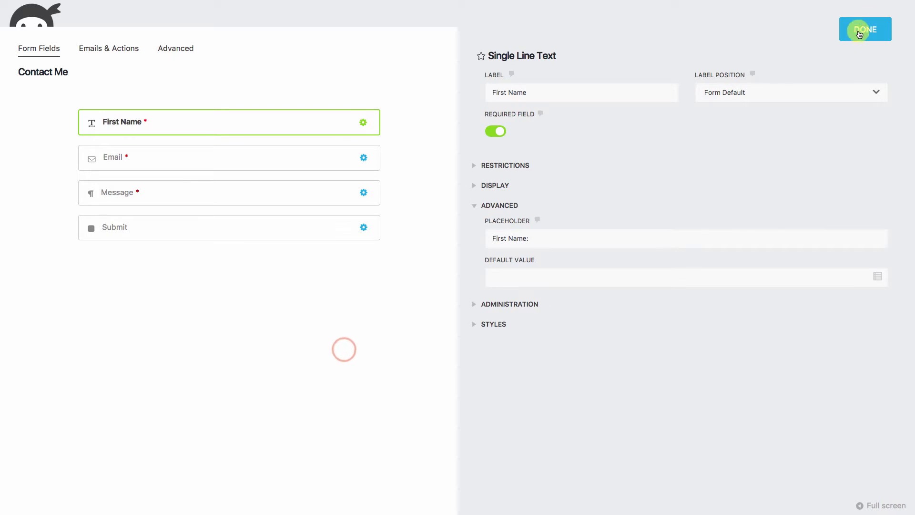
pyautogui.click(861, 30)
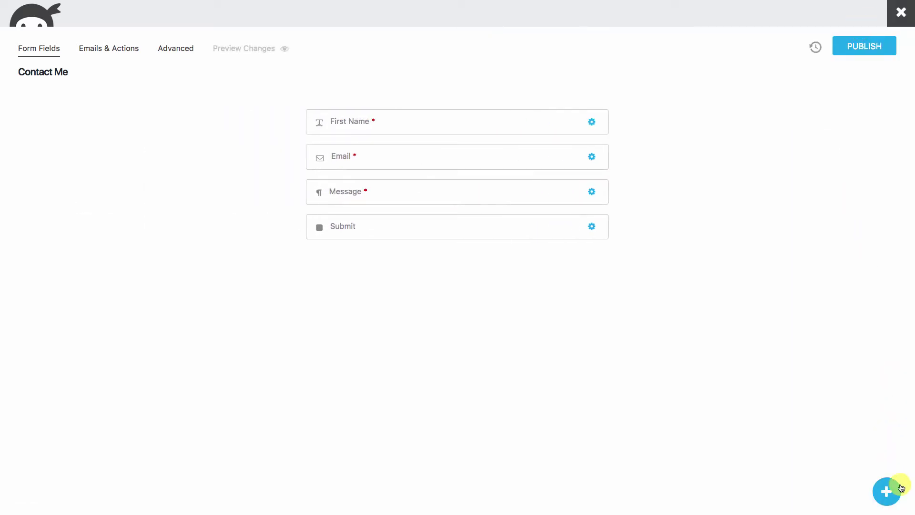
# Add a Last Name field to the right of First Name in the top row, removing the empty column.
pyautogui.click(887, 491)
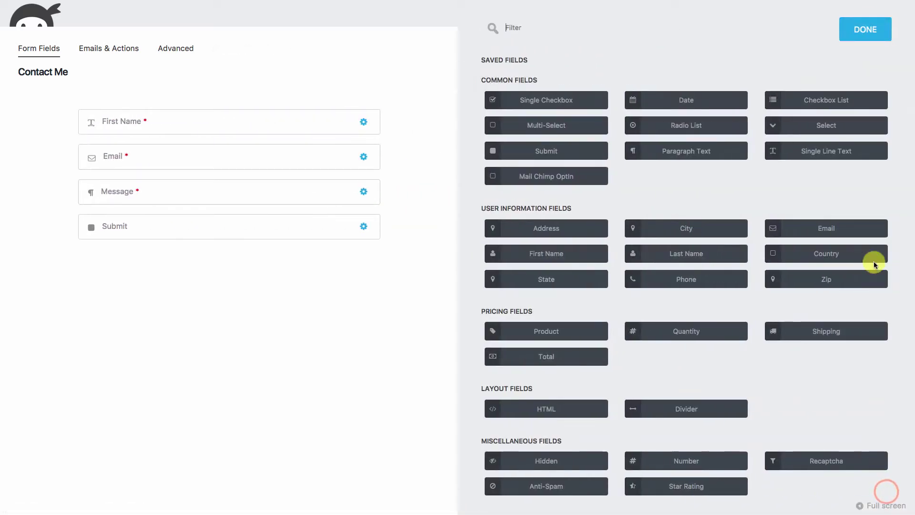
pyautogui.click(684, 256)
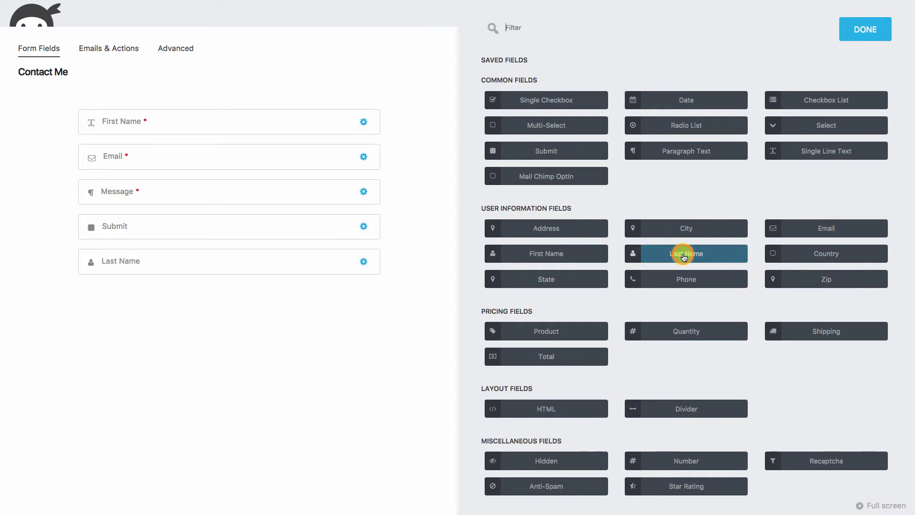
pyautogui.moveTo(159, 275); pyautogui.dragTo(184, 159)
pyautogui.moveTo(122, 134); pyautogui.dragTo(80, 129)
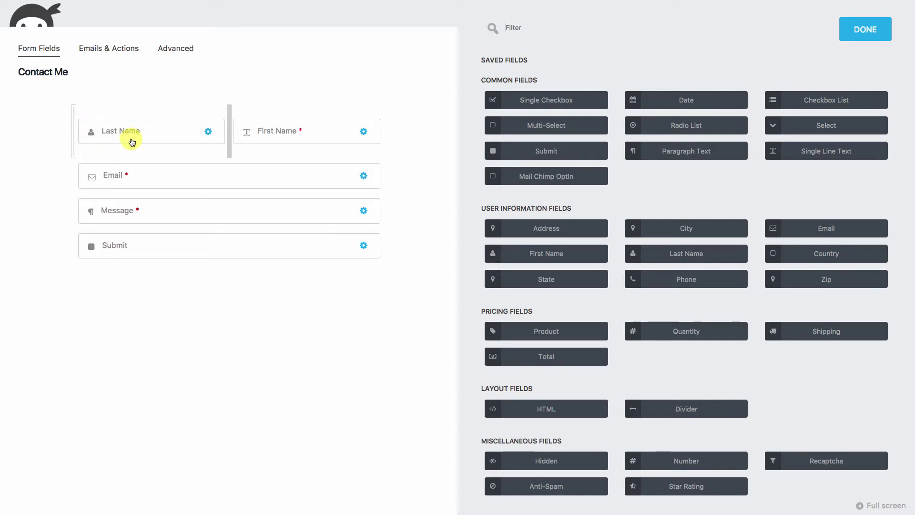
pyautogui.moveTo(137, 140); pyautogui.dragTo(378, 133)
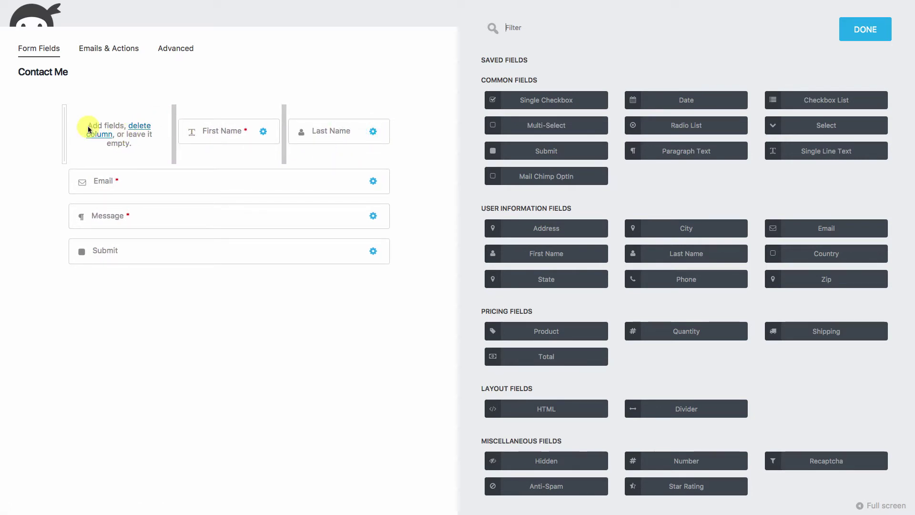
pyautogui.click(139, 126)
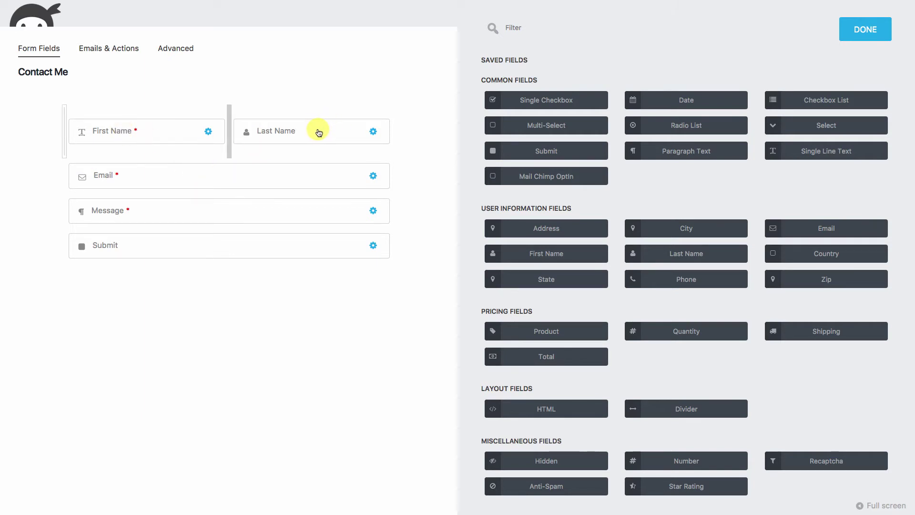
# Make Last Name required with the placeholder 'Last Name:' and close its settings.
pyautogui.click(374, 132)
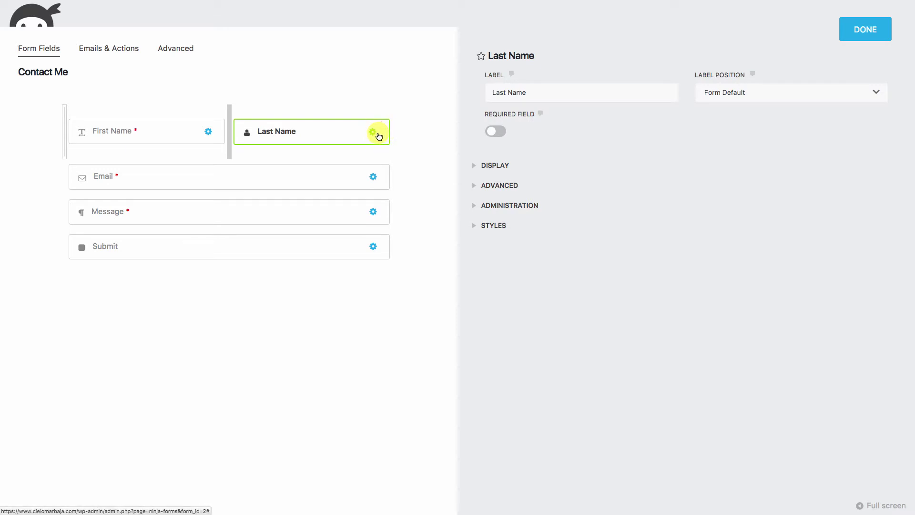
pyautogui.click(494, 132)
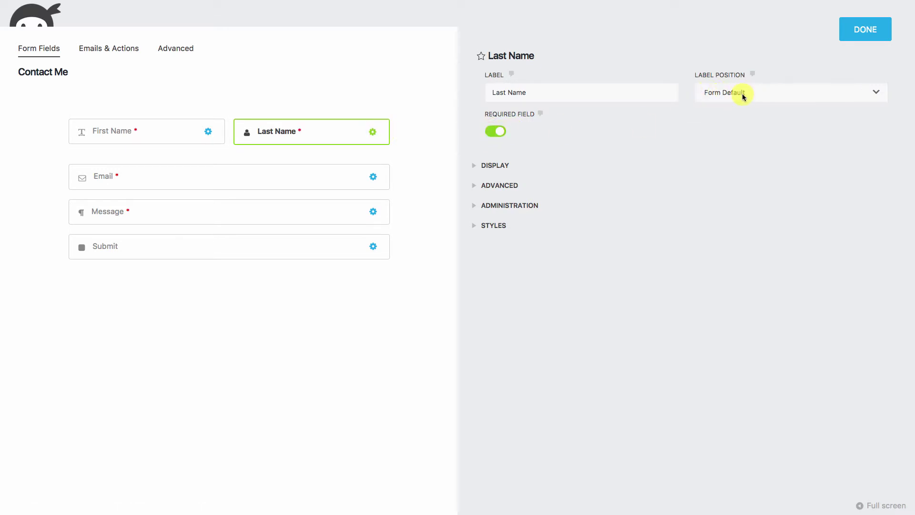
pyautogui.click(474, 186)
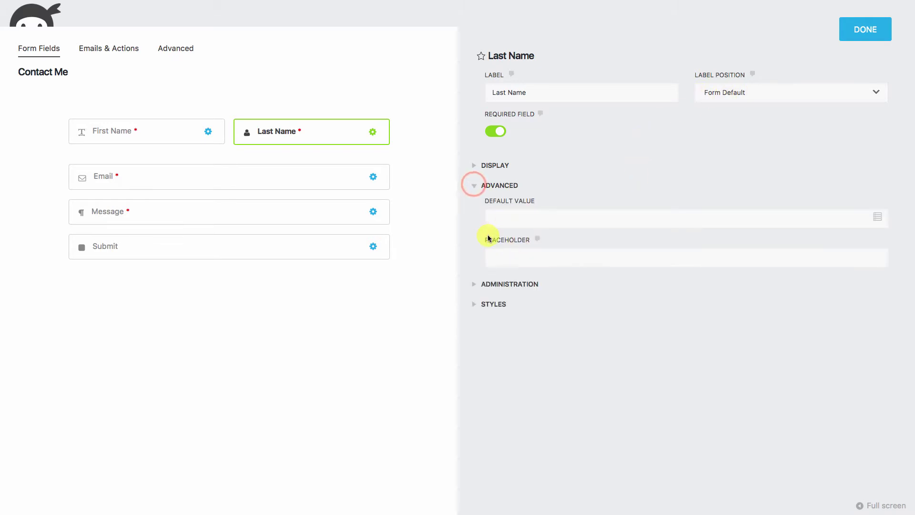
pyautogui.click(507, 256)
pyautogui.write('Last Name:')
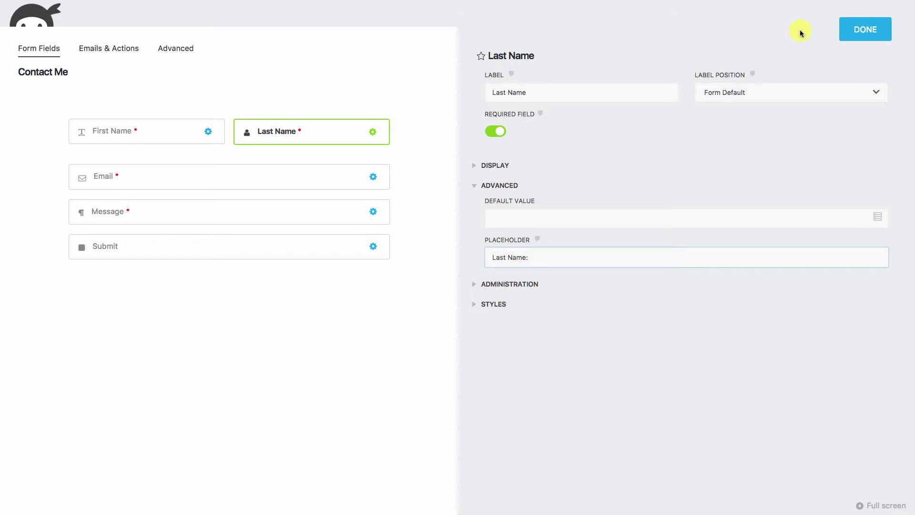
pyautogui.click(861, 29)
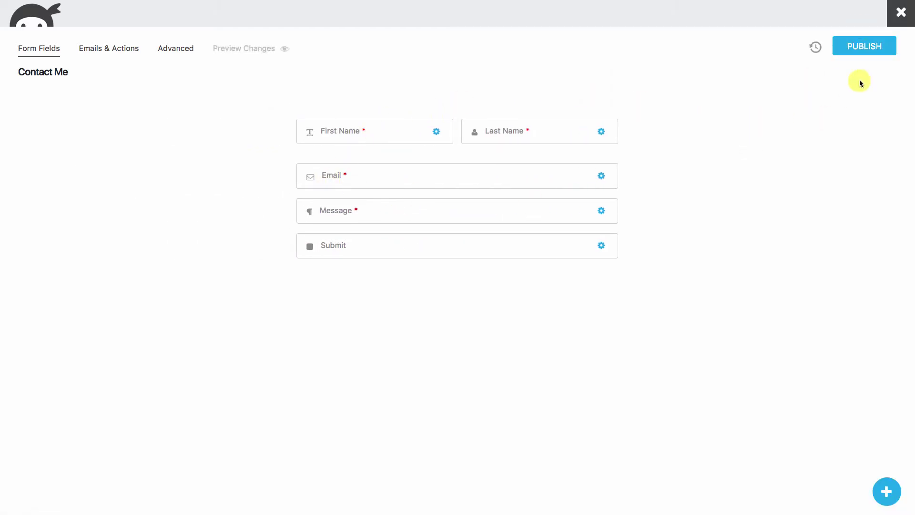
# Add a Phone field in the row beside Email and give it the placeholder 'Phone:'.
pyautogui.click(886, 494)
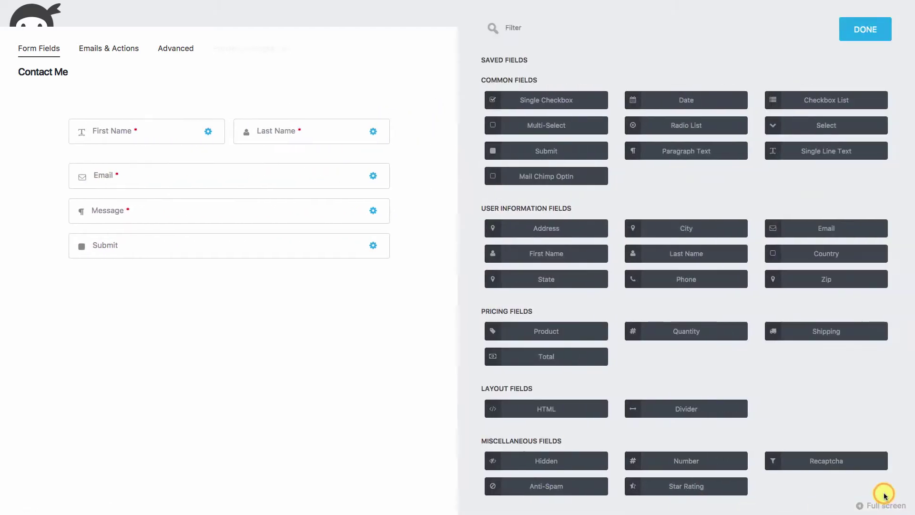
pyautogui.click(703, 285)
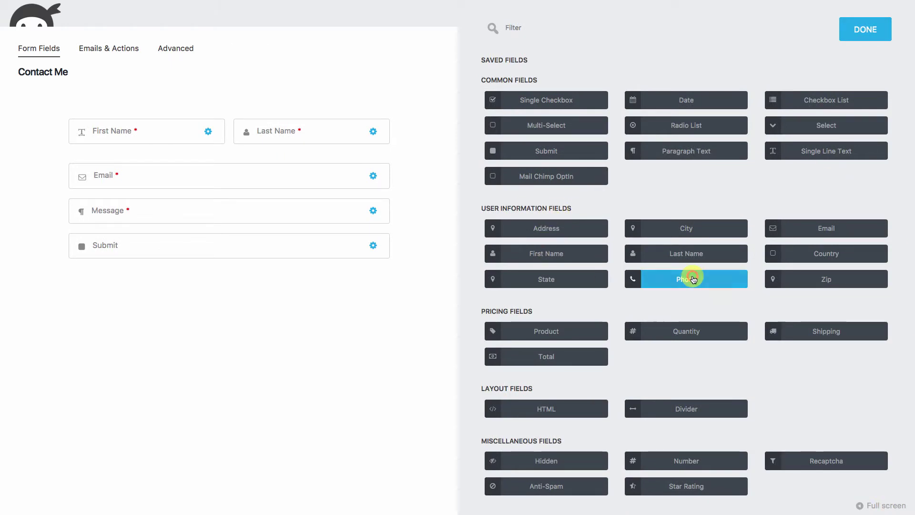
pyautogui.moveTo(158, 285); pyautogui.dragTo(67, 183)
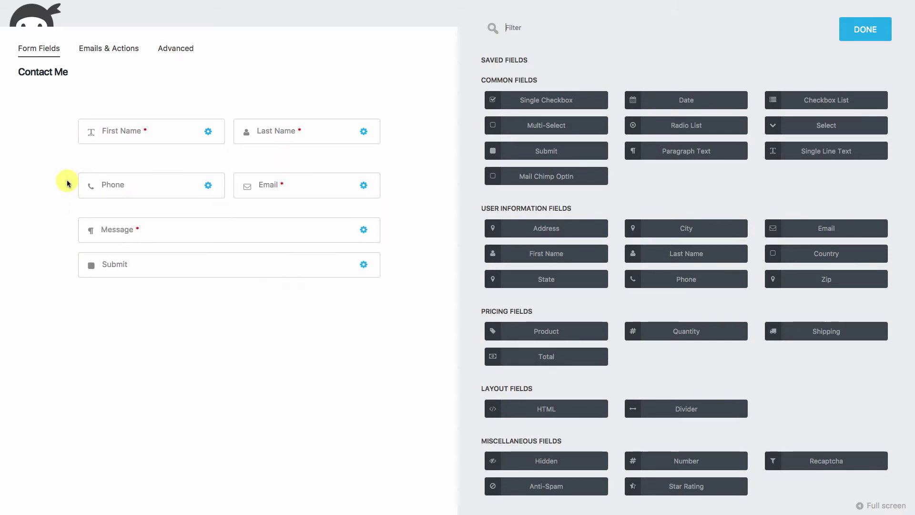
pyautogui.moveTo(191, 196)
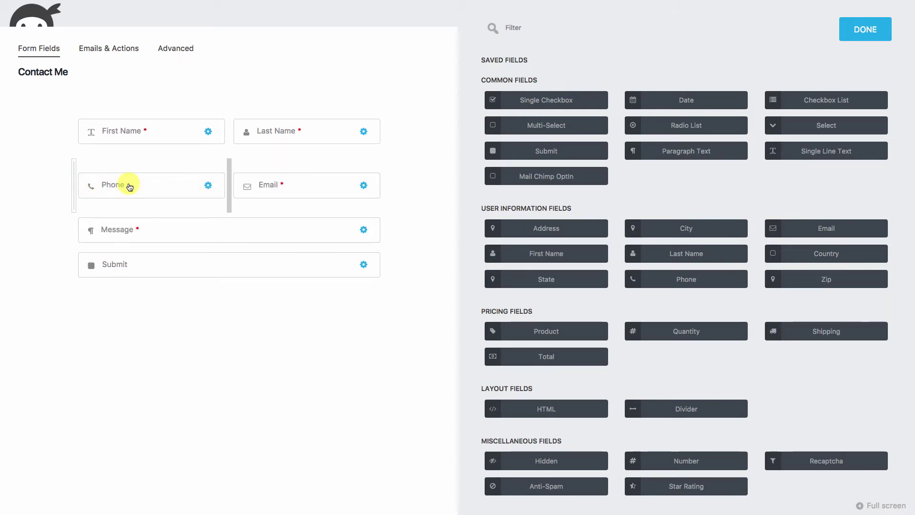
pyautogui.click(207, 185)
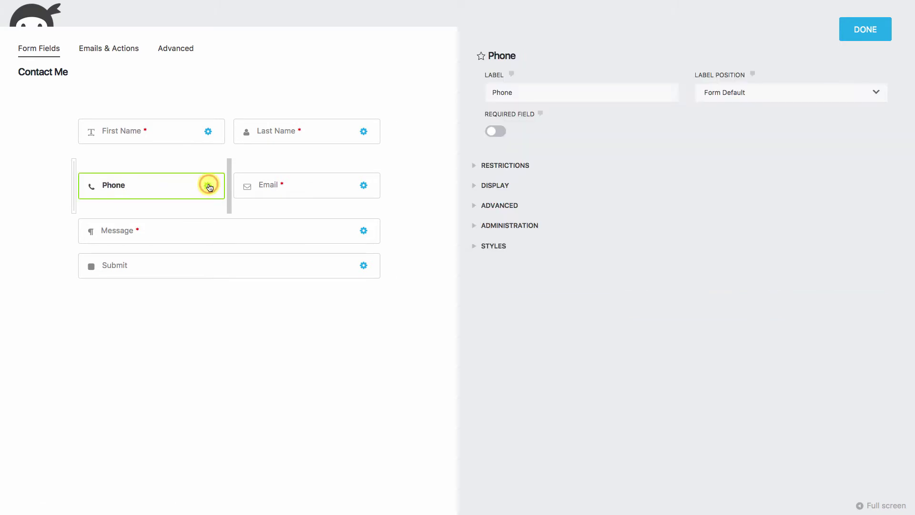
pyautogui.click(478, 211)
pyautogui.click(504, 236)
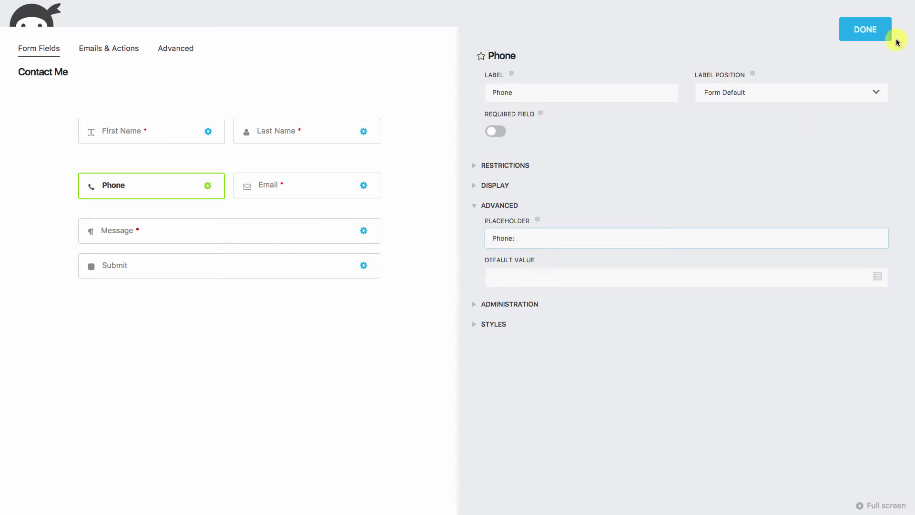
# Set the Email field's label position to Form Default and edit its placeholder.
pyautogui.click(364, 186)
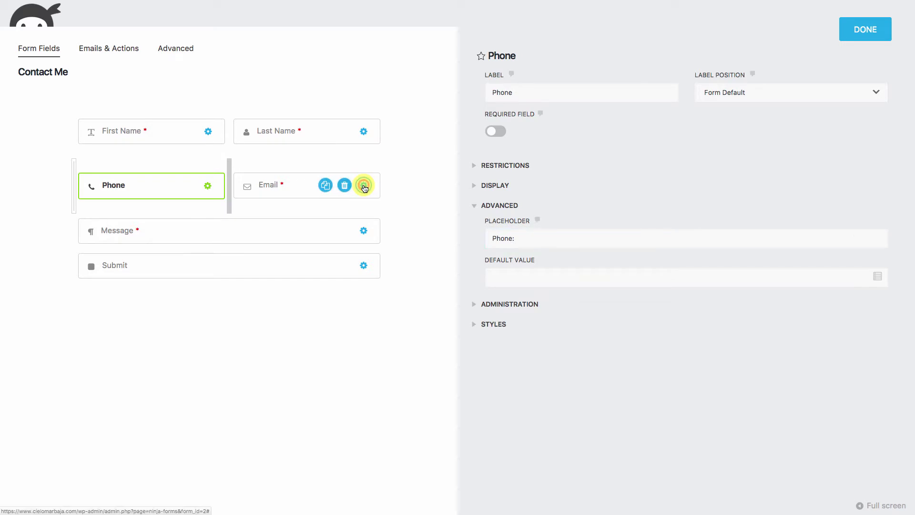
pyautogui.click(741, 94)
pyautogui.click(718, 106)
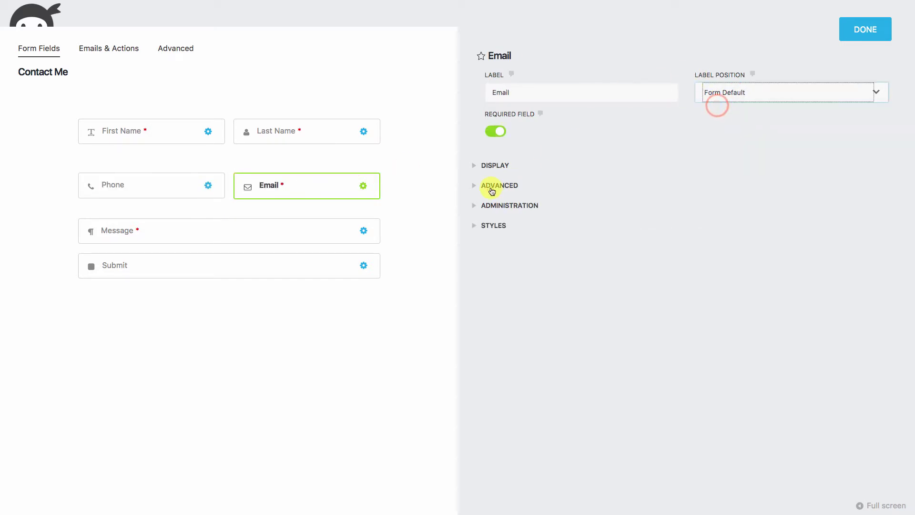
pyautogui.click(474, 187)
pyautogui.click(502, 258)
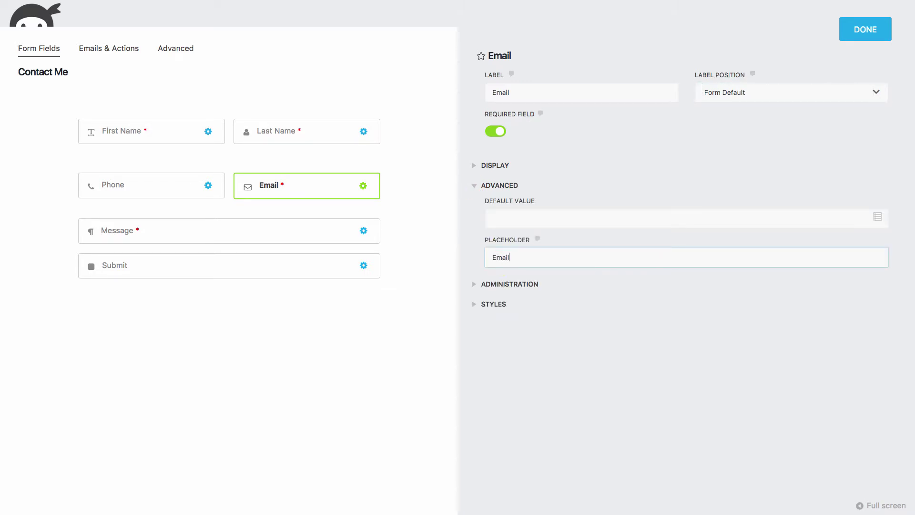
# Set Message's label position to Form Default with placeholder 'Questions or Comments?', then close its settings.
pyautogui.click(364, 231)
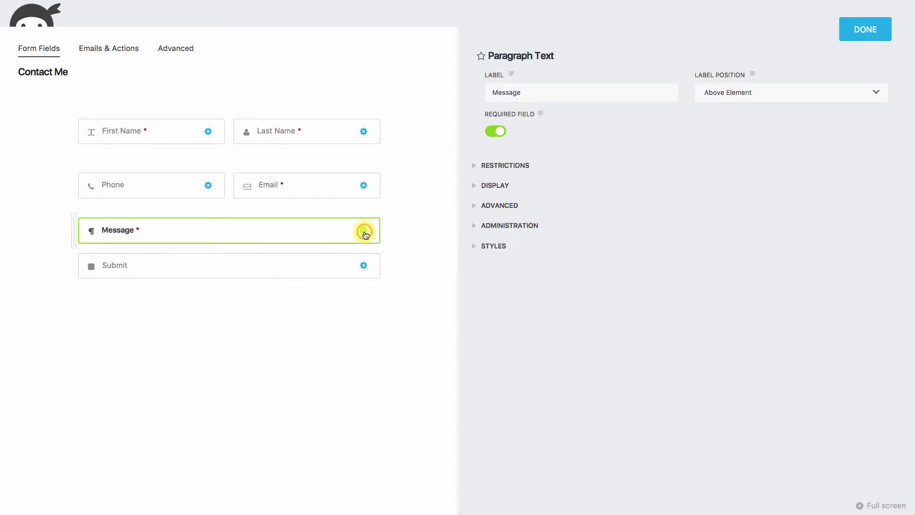
pyautogui.click(718, 93)
pyautogui.click(720, 108)
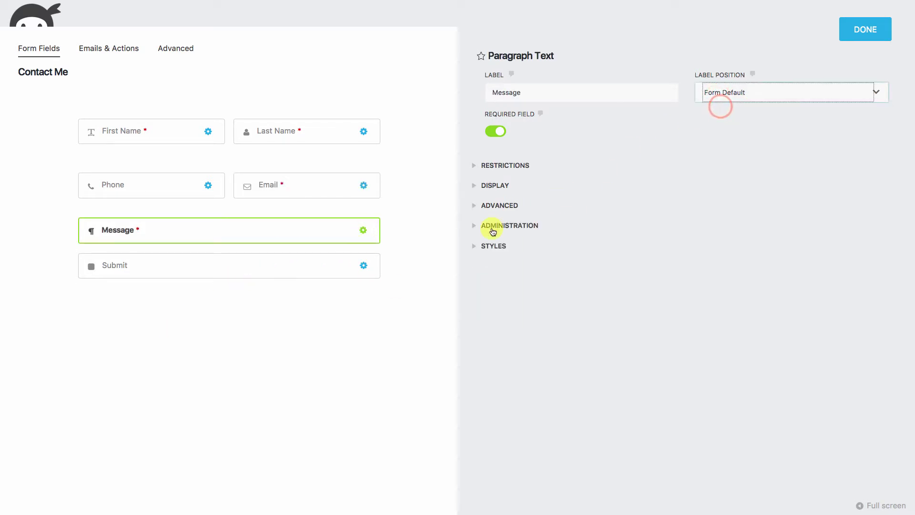
pyautogui.click(474, 208)
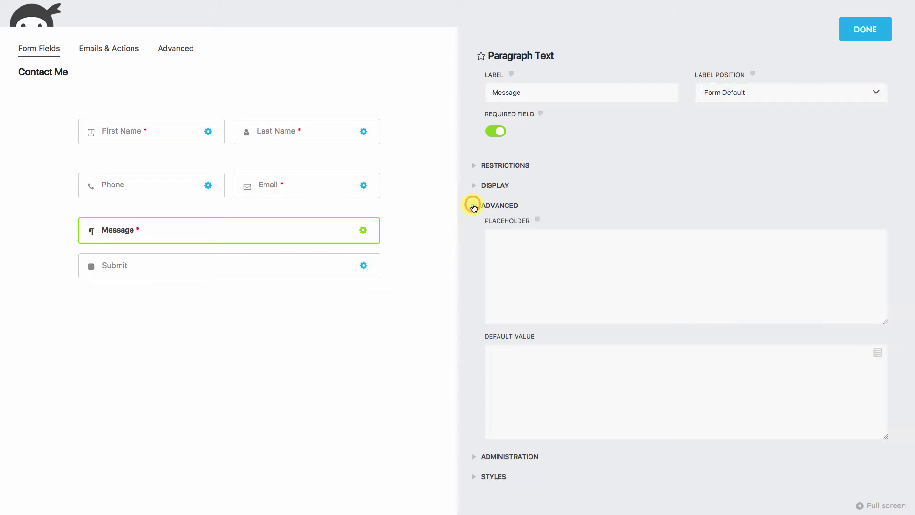
pyautogui.click(519, 234)
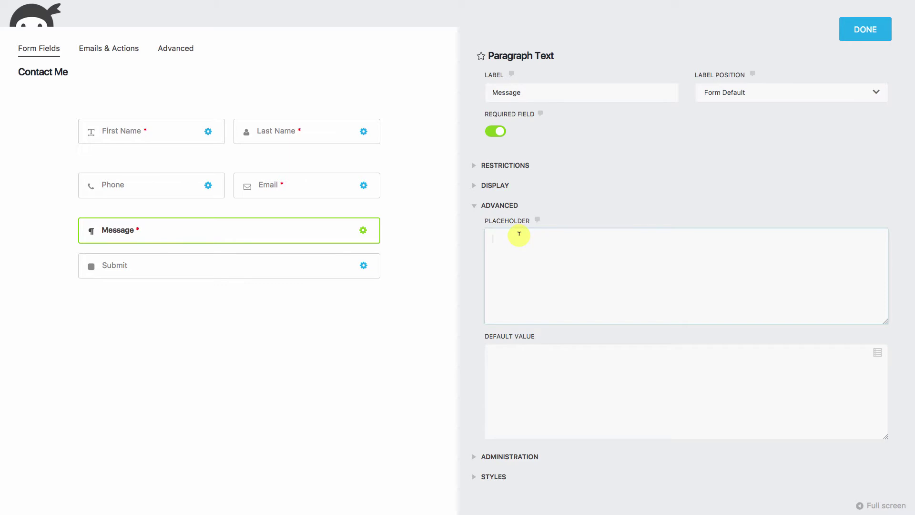
pyautogui.write('Q')
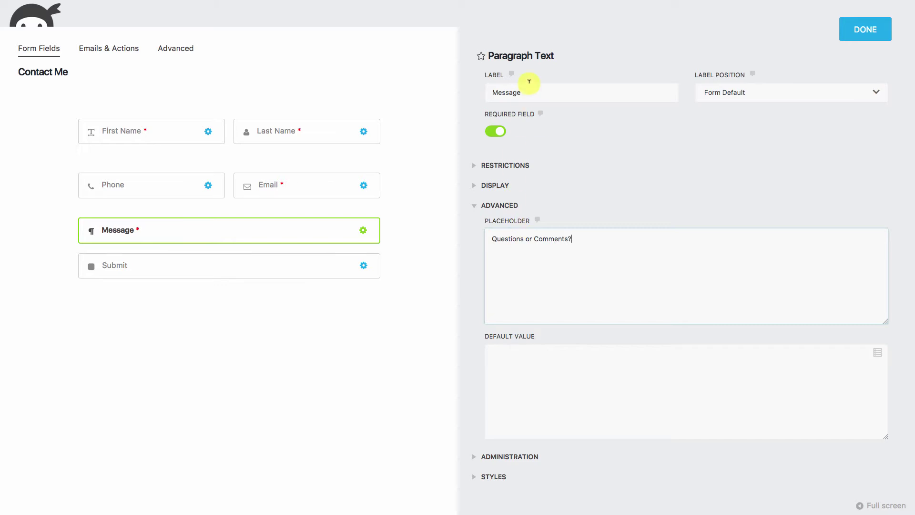
pyautogui.click(866, 29)
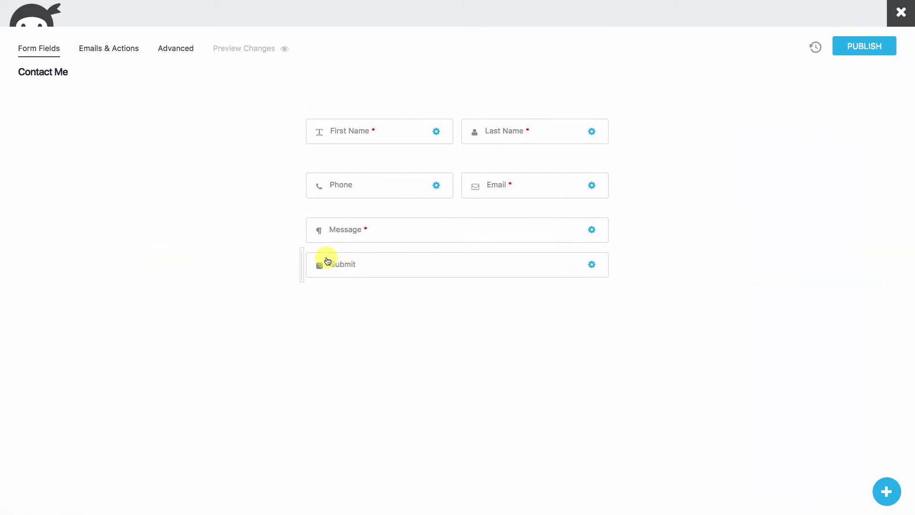
# Add an Anti-Spam field to the form and drag it beside the Submit button.
pyautogui.click(886, 491)
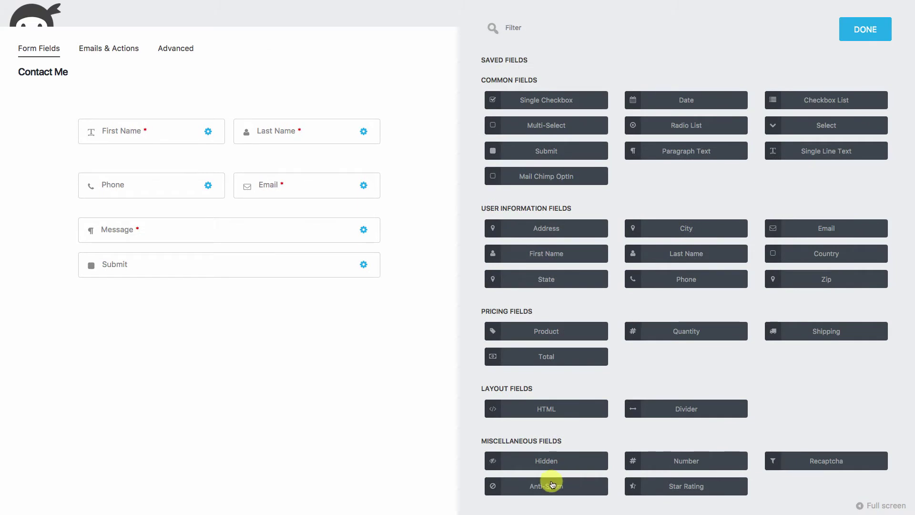
pyautogui.click(549, 487)
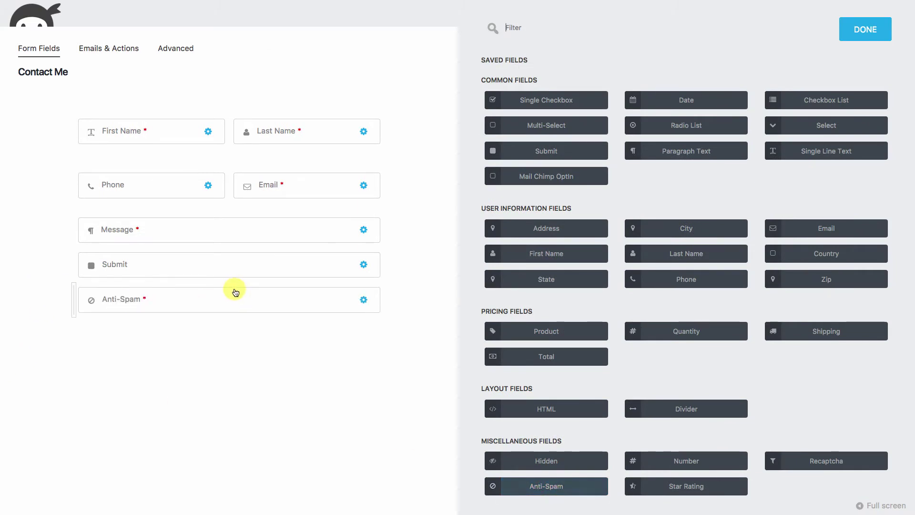
pyautogui.moveTo(221, 301); pyautogui.dragTo(79, 270)
# Set the Anti-Spam answer to 9 and its placeholder to 'What is 3 + 6?'.
pyautogui.click(208, 275)
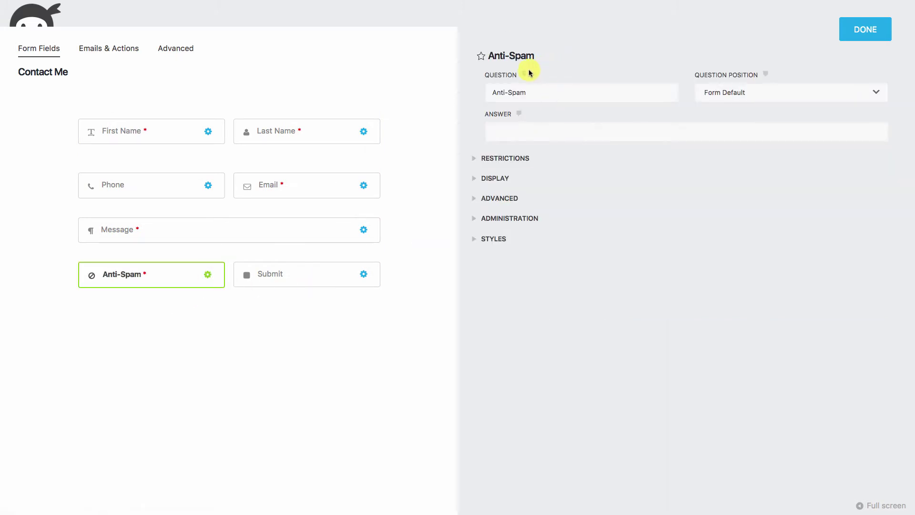
pyautogui.click(509, 129)
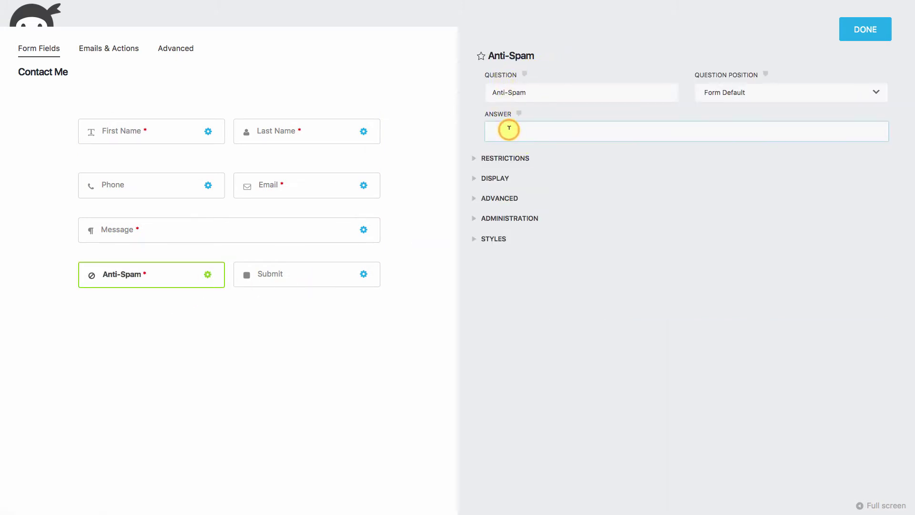
pyautogui.write('9')
pyautogui.click(474, 200)
pyautogui.click(503, 228)
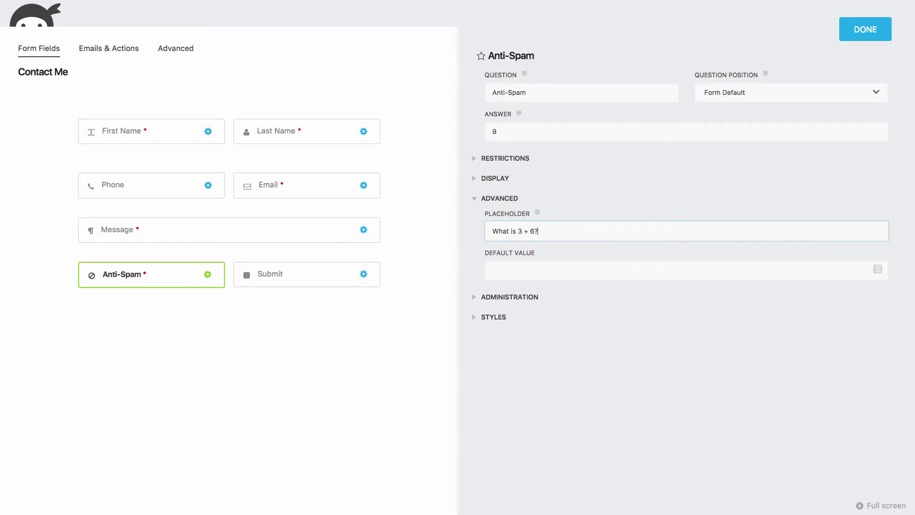
pyautogui.click(859, 33)
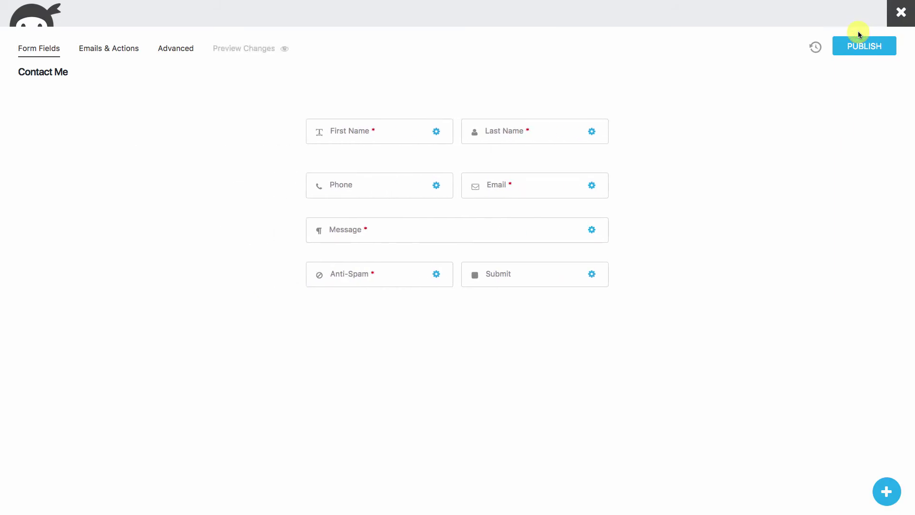
# Publish Contact Me, return to the forms list, and select its [ninja_form id=2] shortcode.
pyautogui.click(865, 46)
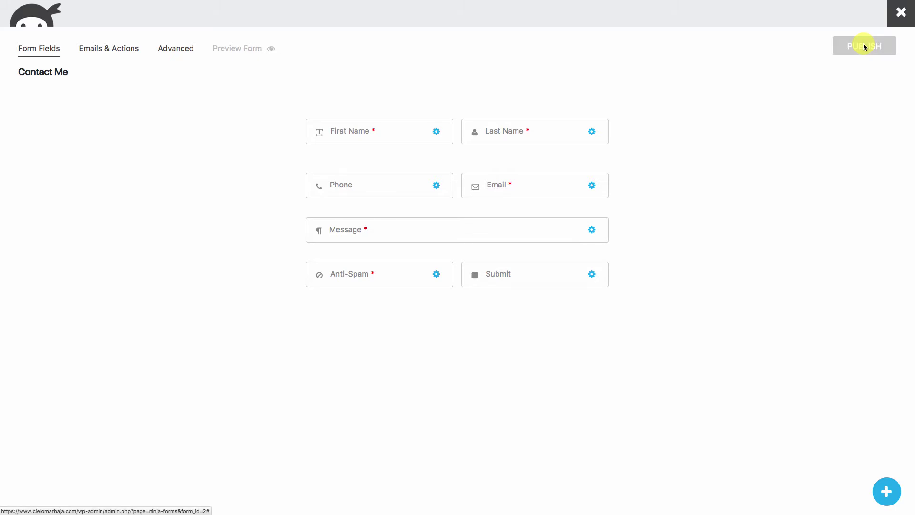
pyautogui.click(902, 14)
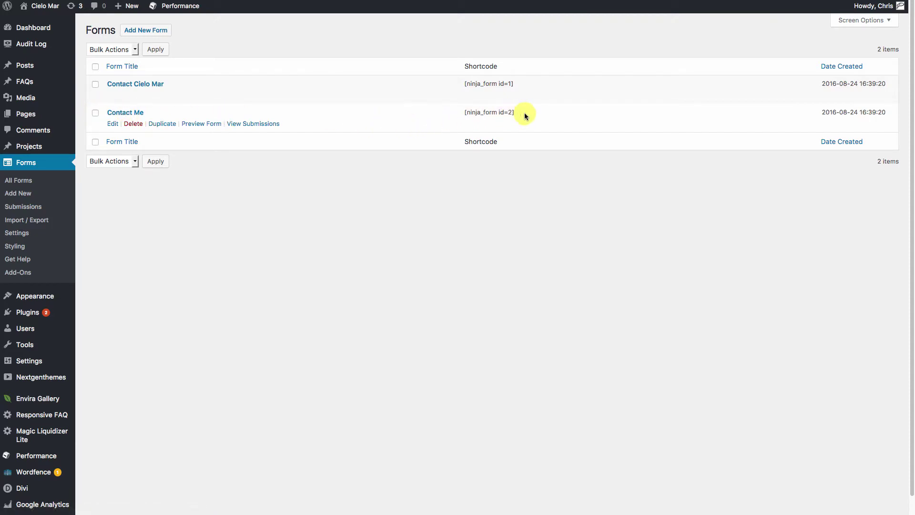
pyautogui.moveTo(471, 112); pyautogui.dragTo(462, 113)
pyautogui.rightClick(492, 114)
# Insert a Code module 'Contact Us Form Code' containing [ninja_form id=2], then update the page.
pyautogui.click(504, 115)
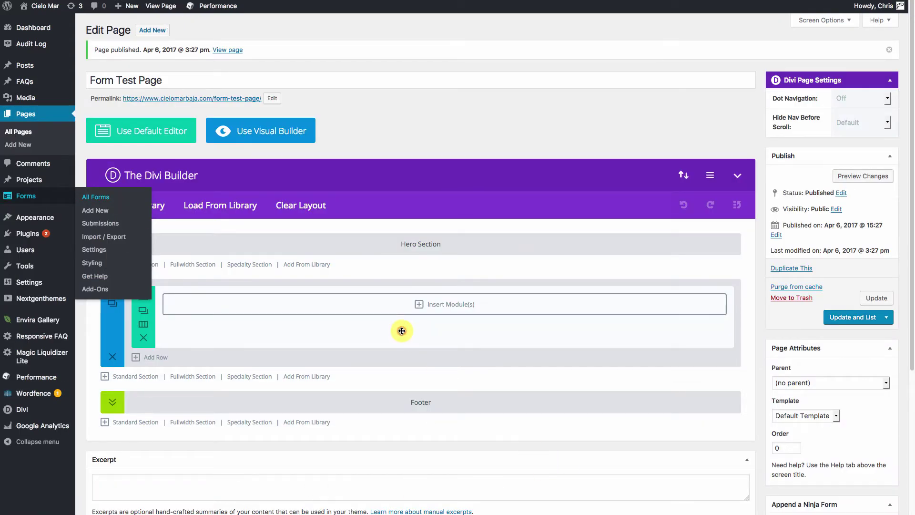
pyautogui.click(420, 307)
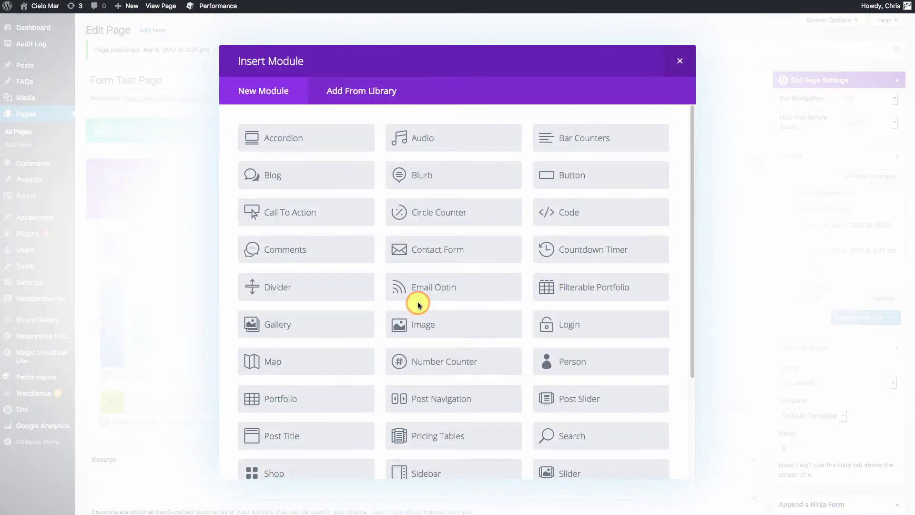
pyautogui.click(560, 211)
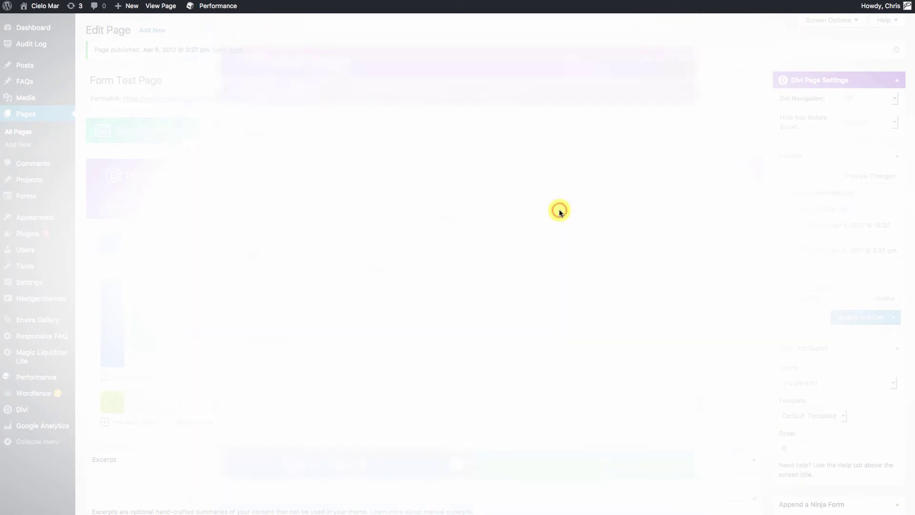
pyautogui.click(352, 339)
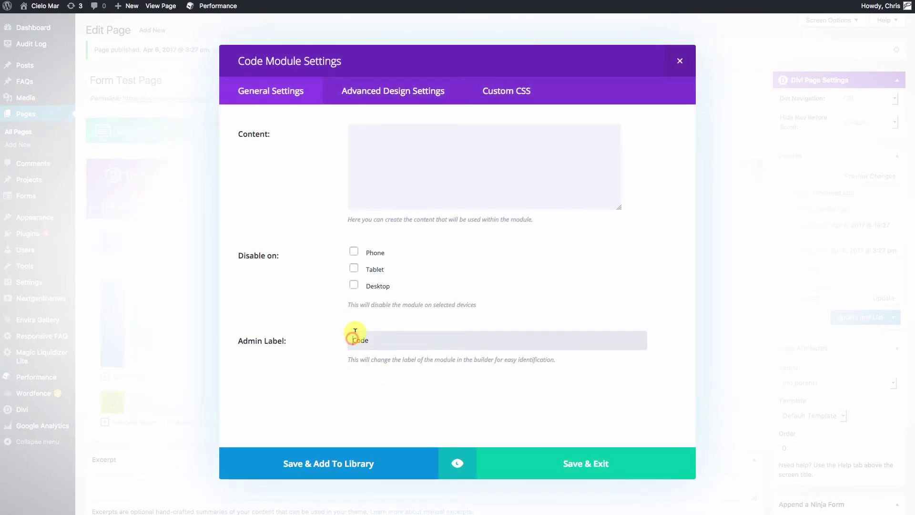
pyautogui.write('Contact Us Form')
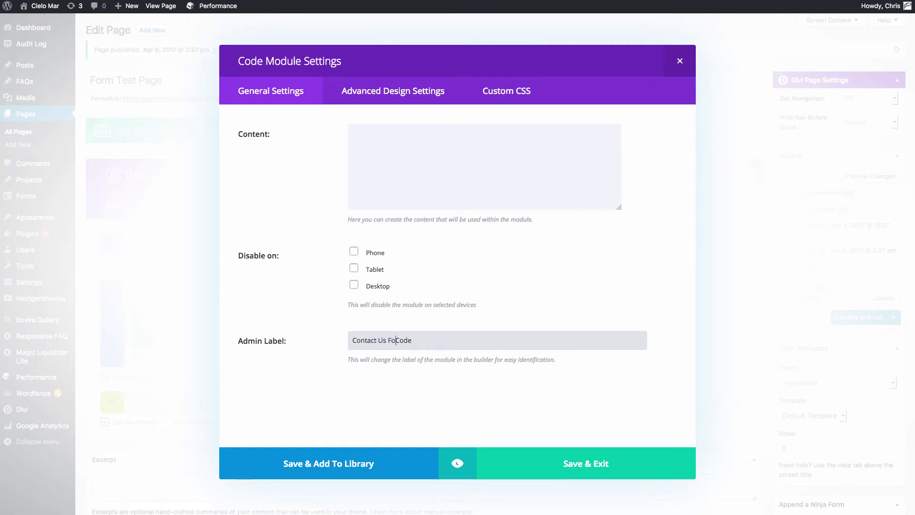
pyautogui.click(379, 155)
pyautogui.hotkey('ctrl', 'v')
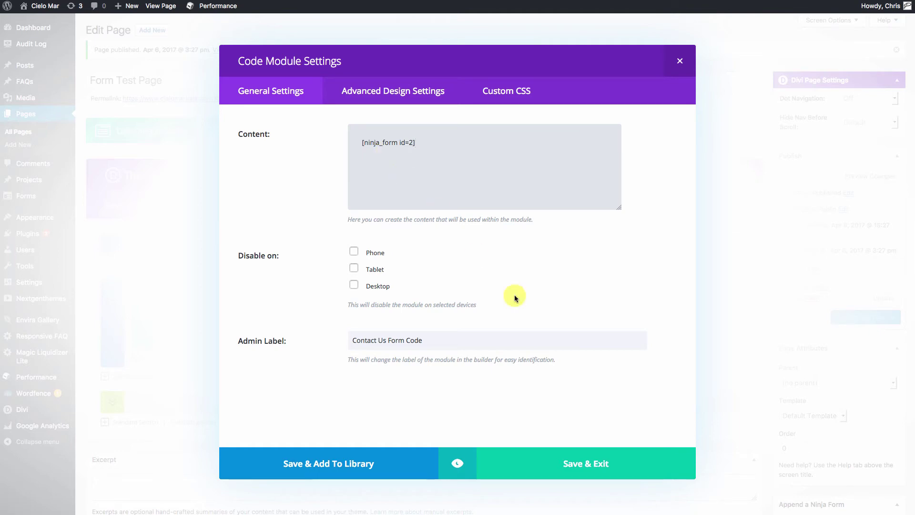
pyautogui.click(585, 464)
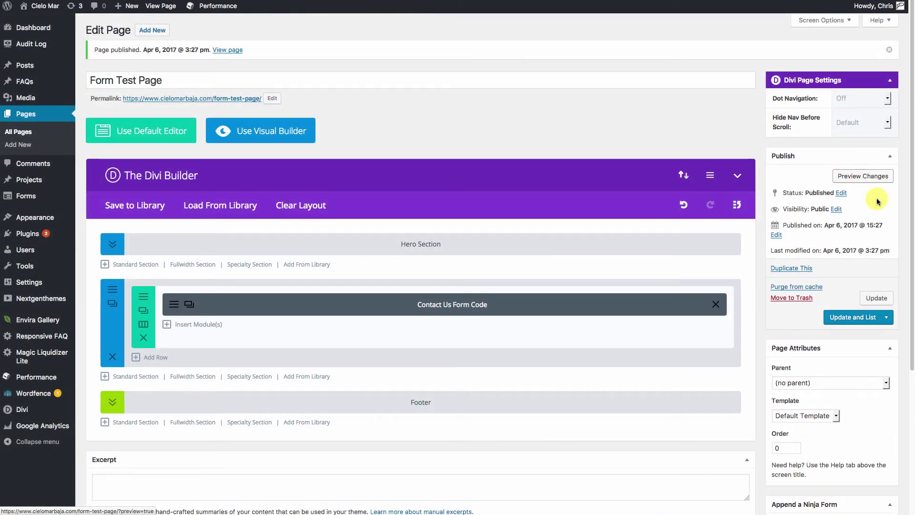
pyautogui.click(878, 299)
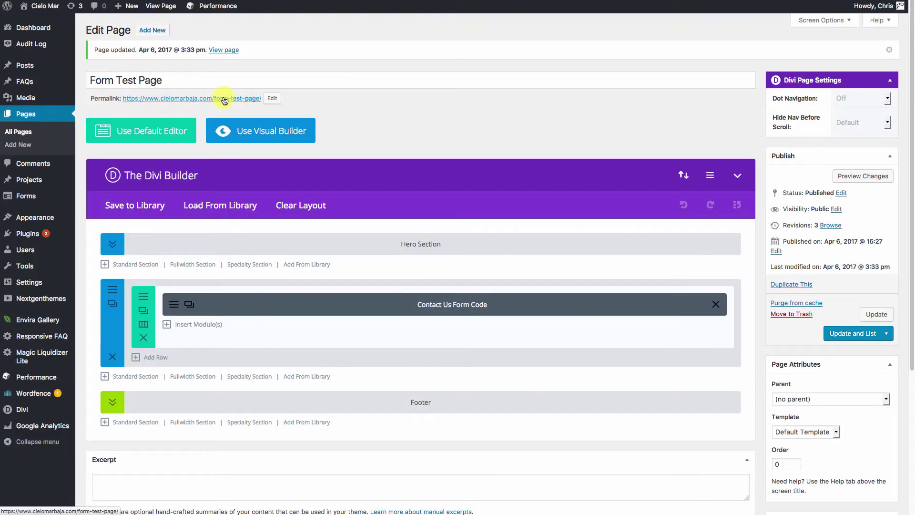
pyautogui.rightClick(222, 98)
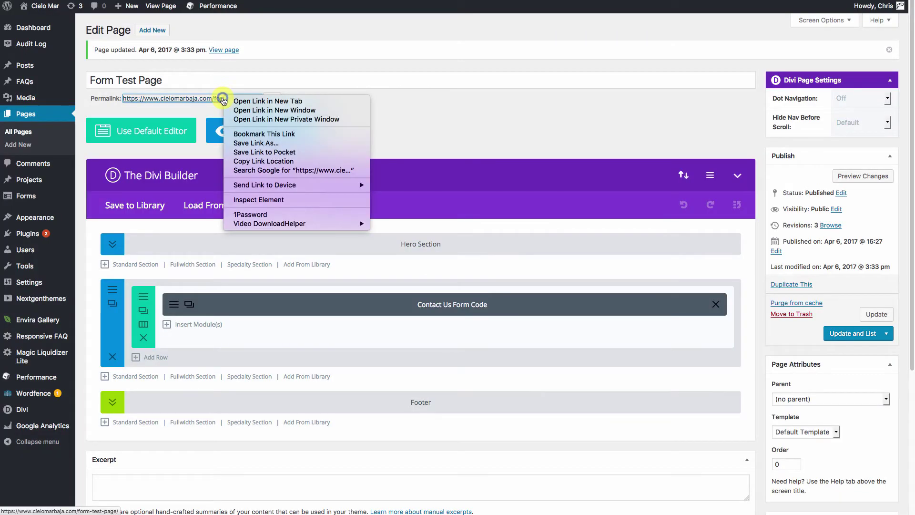
# Open the live Form Test Page in a new tab and scroll to the contact form.
pyautogui.click(254, 102)
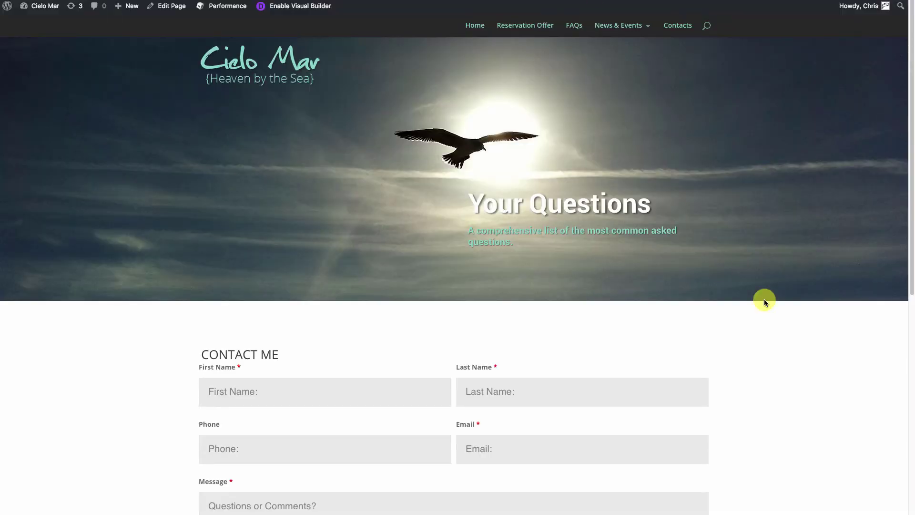
pyautogui.scroll(-4, 803, 336)
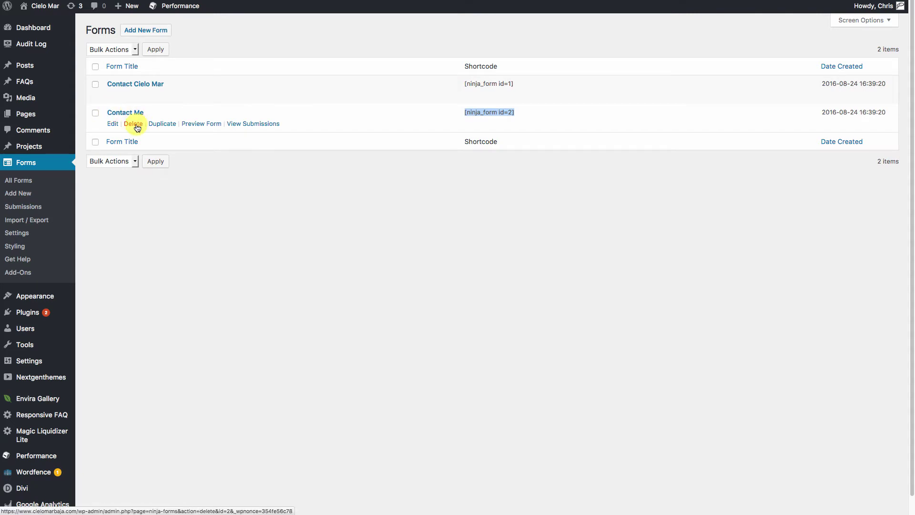
# Set Contact Me's Default Label Position to Hidden in Display Settings and publish.
pyautogui.click(125, 113)
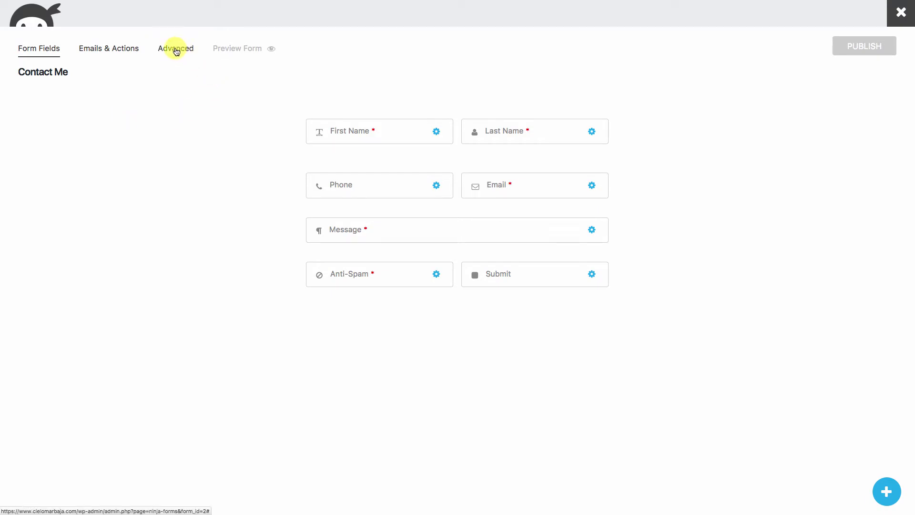
pyautogui.click(176, 51)
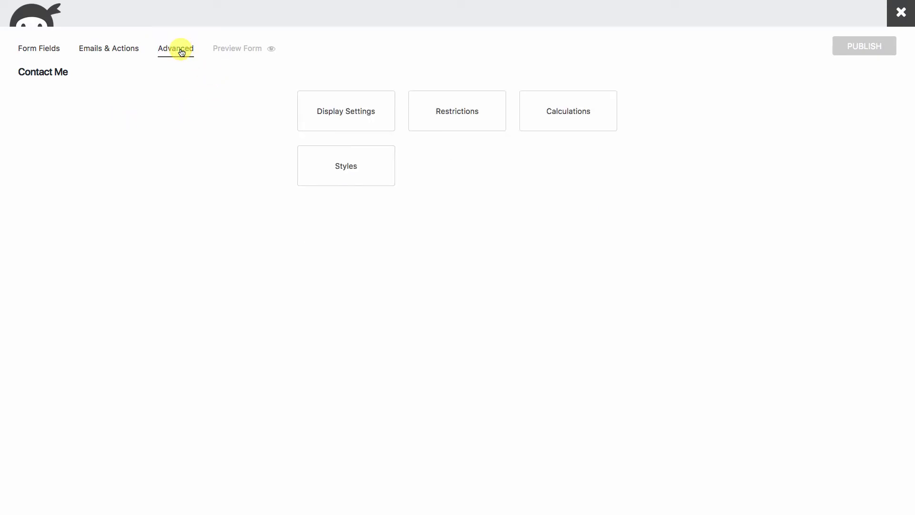
pyautogui.click(361, 111)
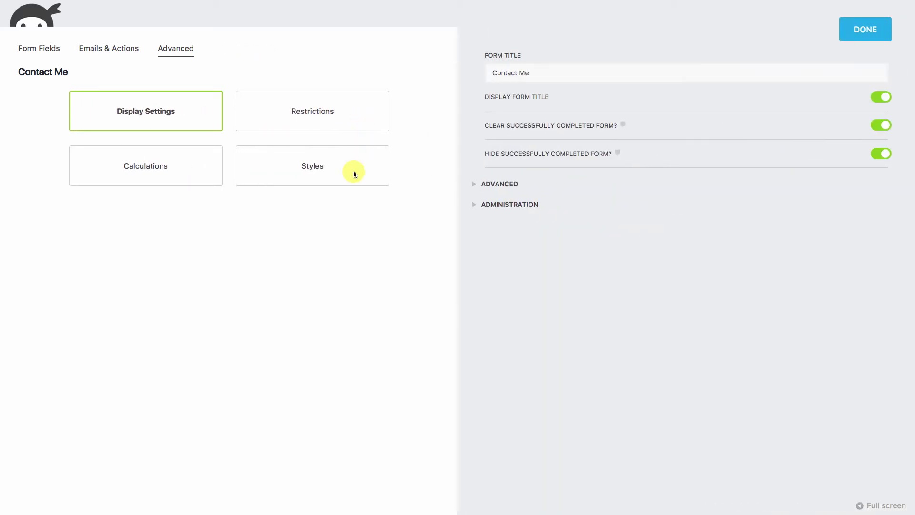
pyautogui.click(473, 186)
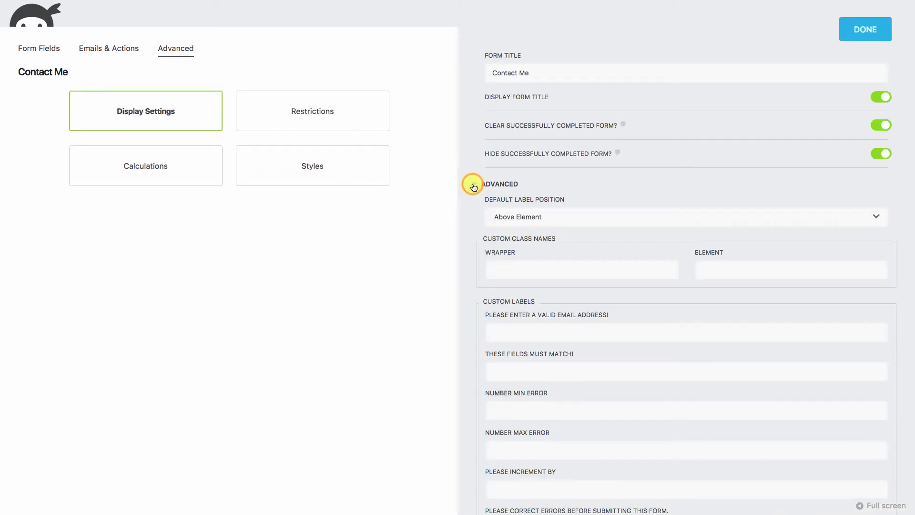
pyautogui.click(520, 217)
pyautogui.click(504, 263)
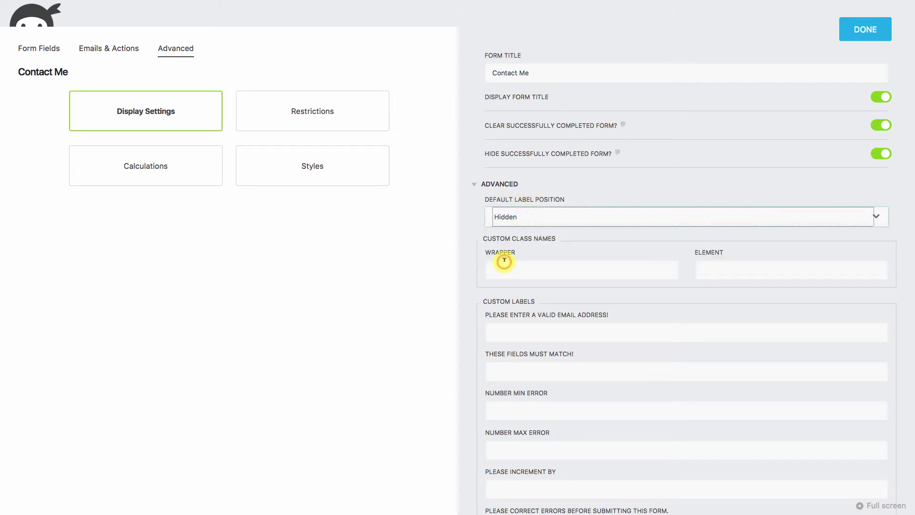
pyautogui.click(875, 32)
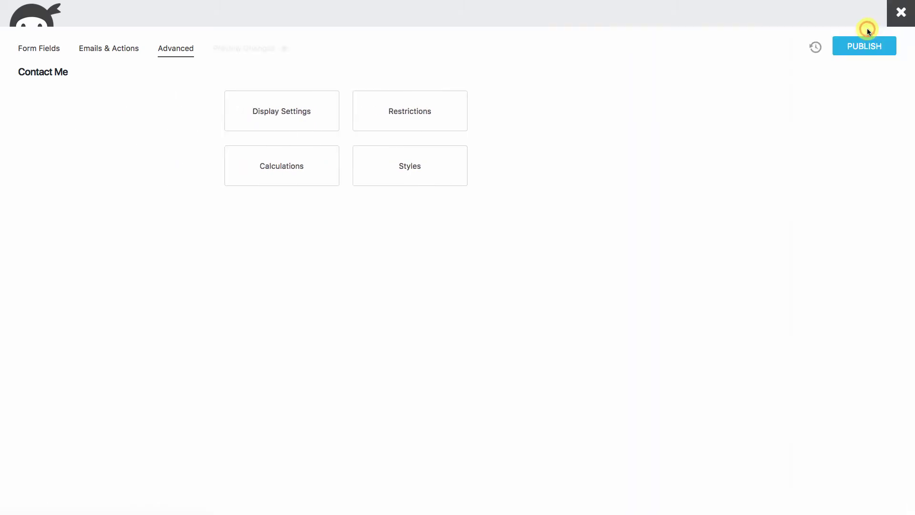
pyautogui.click(861, 45)
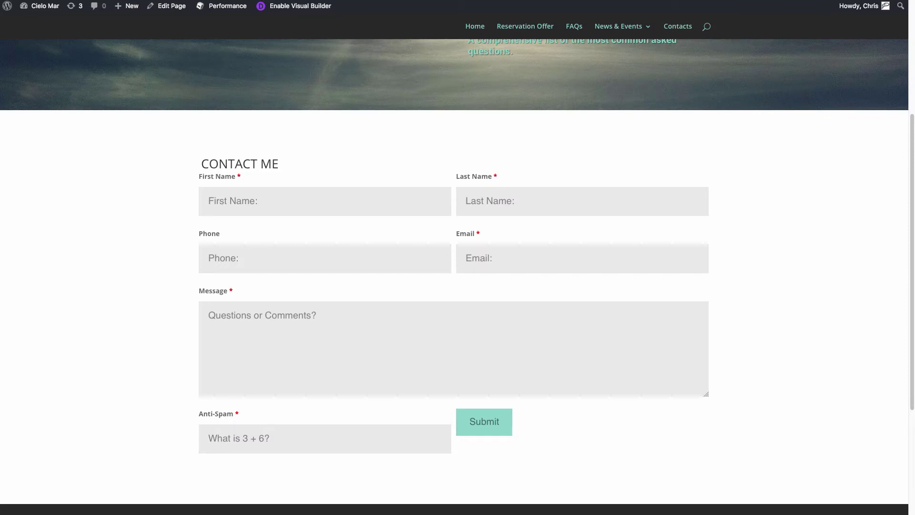
# Reload the live Form Test Page and scroll down to the label-free form.
pyautogui.hotkey('ctrl', 'r')
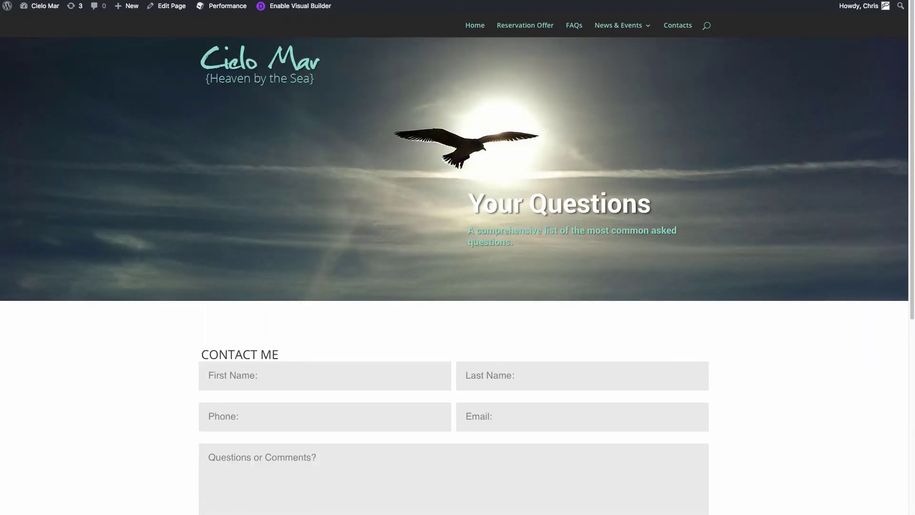
pyautogui.scroll(-3, 820, 417)
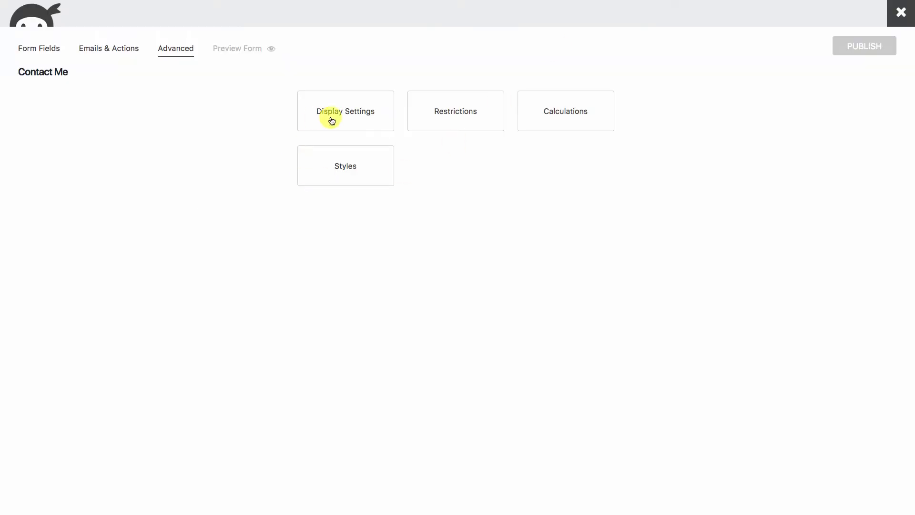
# Turn off Display Form Title, set the Submit button's float to right, and publish.
pyautogui.click(336, 109)
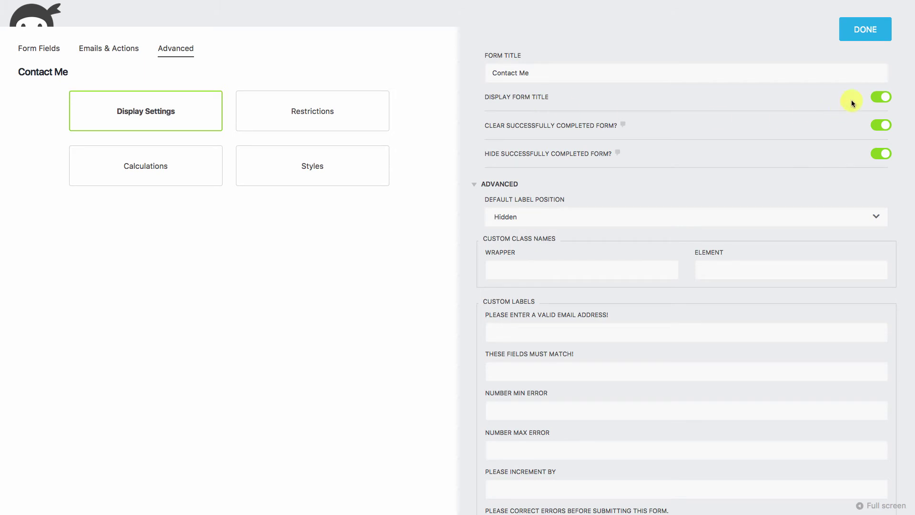
pyautogui.click(884, 99)
pyautogui.click(41, 49)
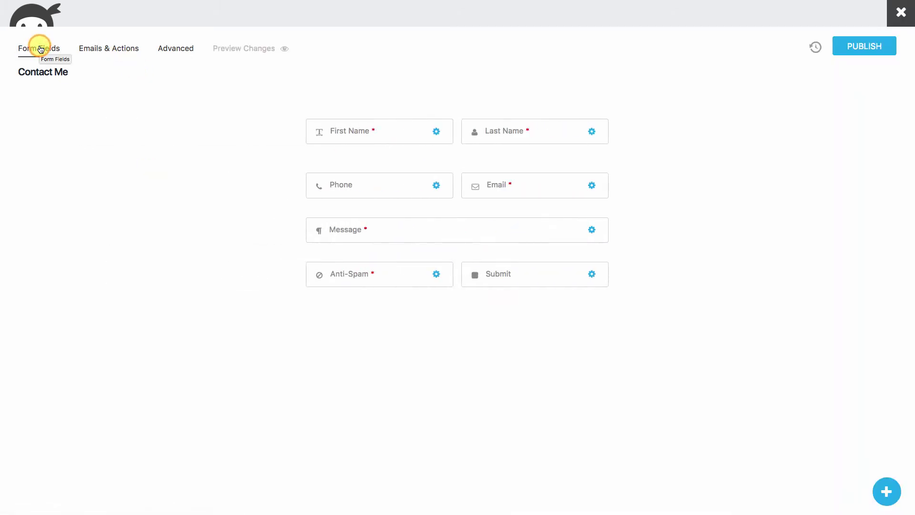
pyautogui.click(592, 275)
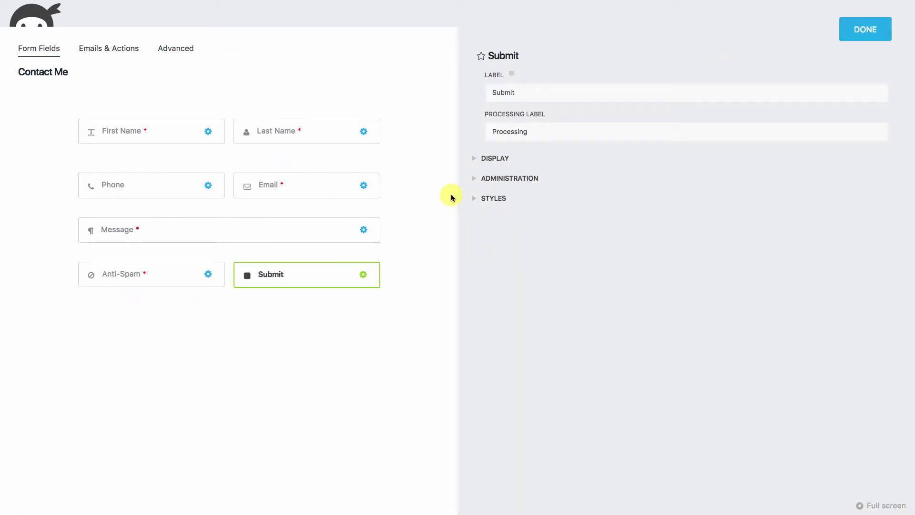
pyautogui.click(473, 200)
pyautogui.click(714, 398)
pyautogui.write('Right')
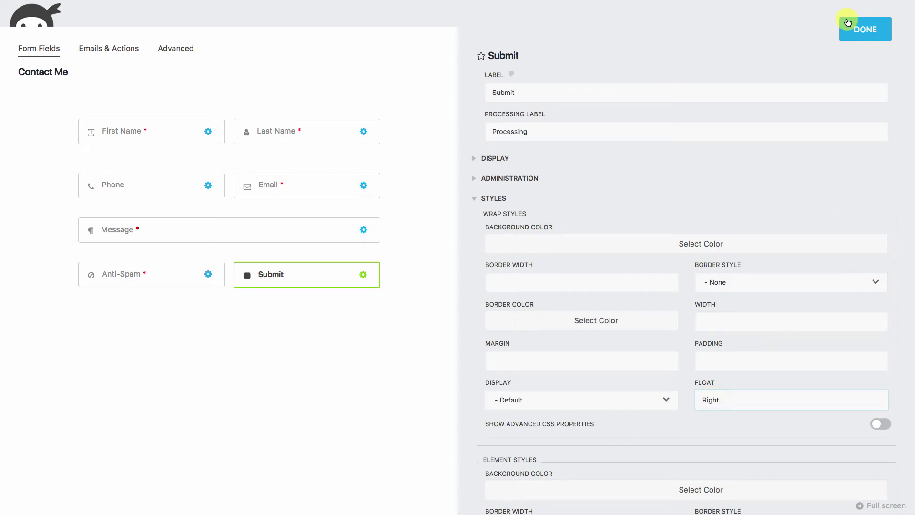
pyautogui.click(860, 27)
pyautogui.click(862, 50)
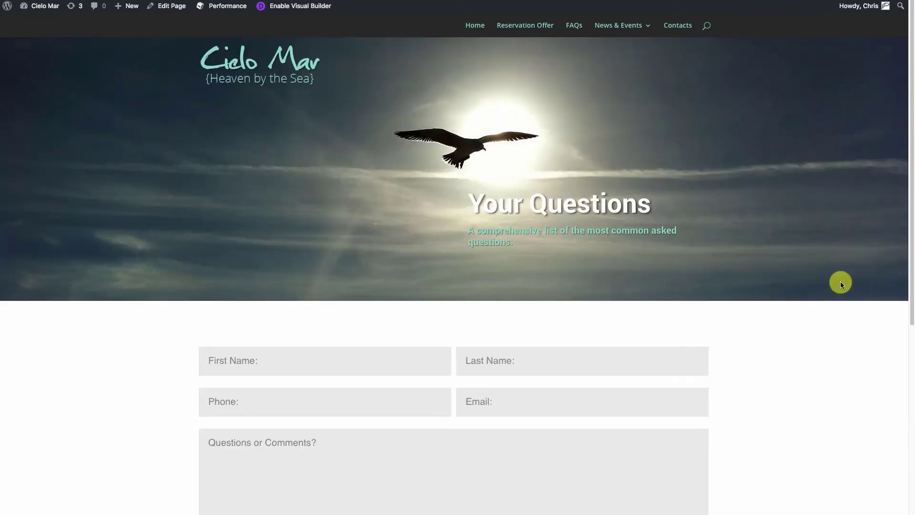
# Scroll the live page to review the title-less form with Submit floated right.
pyautogui.scroll(-3, 840, 284)
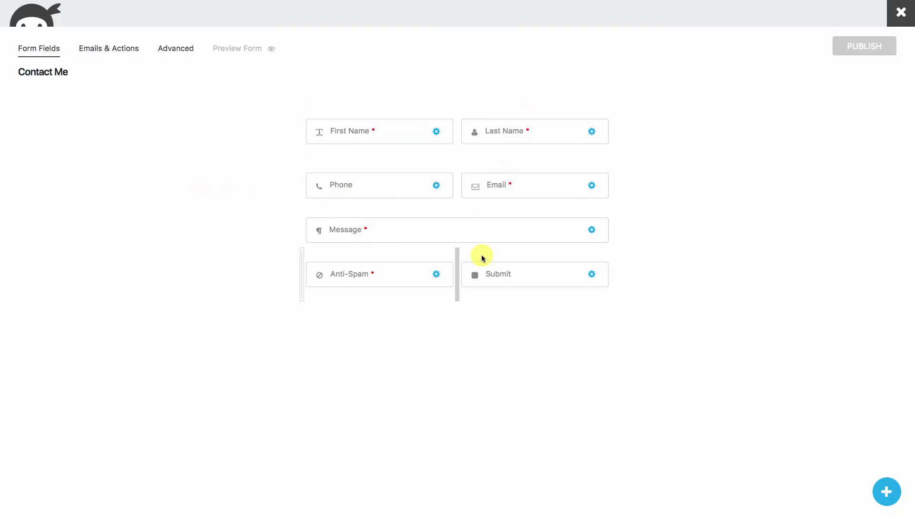
# Append (req) to the First Name and Last Name placeholders.
pyautogui.click(436, 132)
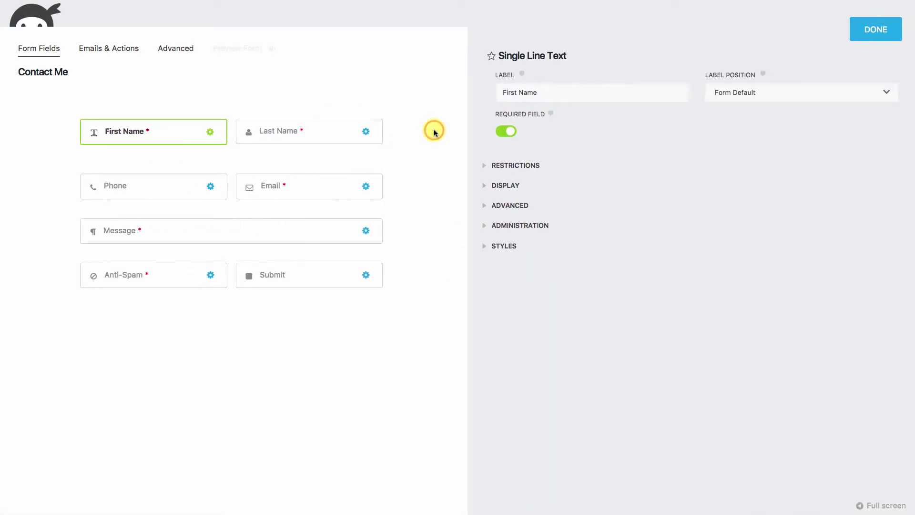
pyautogui.click(474, 210)
pyautogui.click(533, 237)
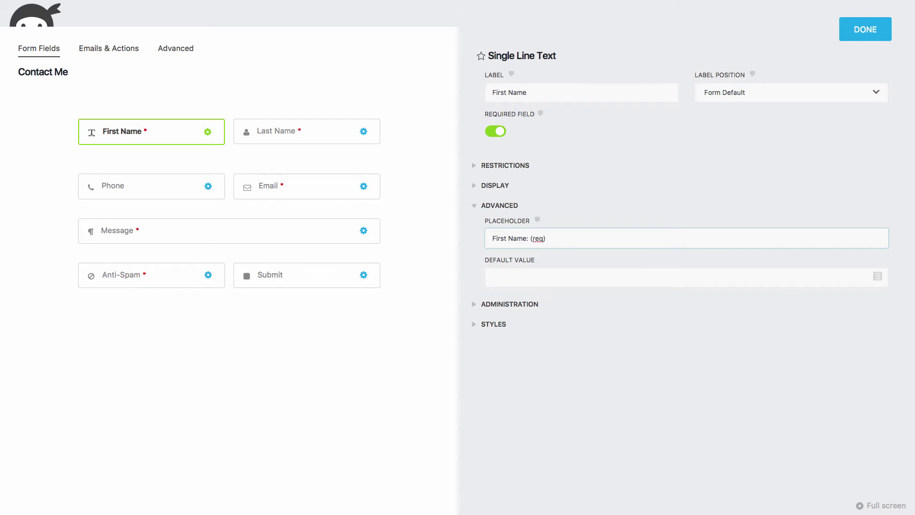
pyautogui.click(363, 131)
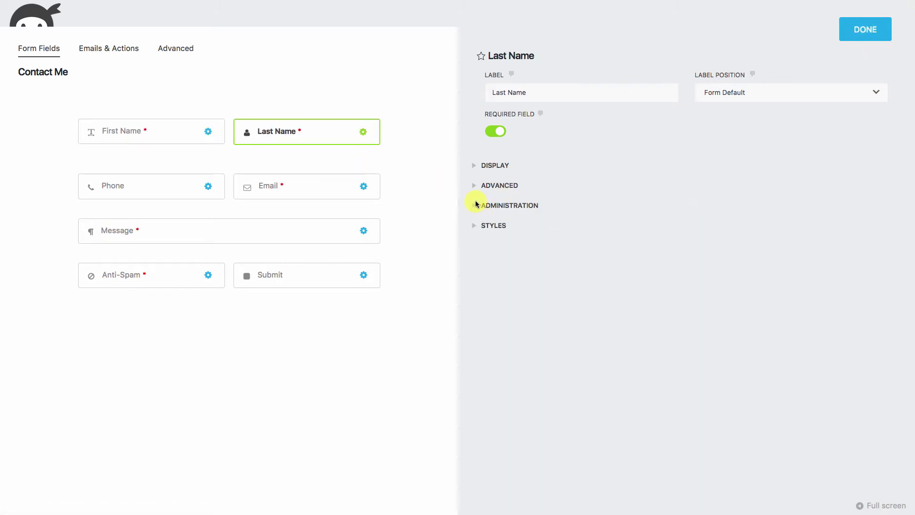
pyautogui.click(473, 185)
pyautogui.click(544, 260)
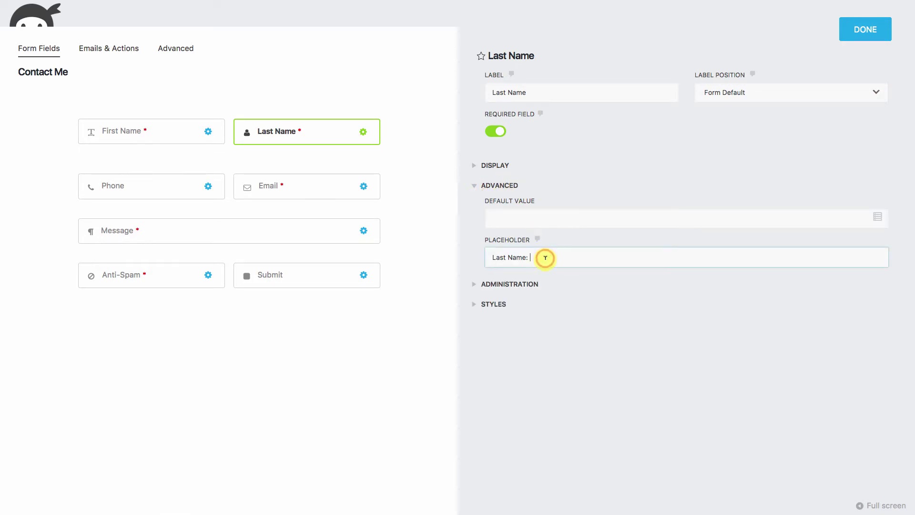
pyautogui.write('(req')
# Append (req) to the Email and Message placeholders, making Message 'Questions or Comments? (req)'.
pyautogui.click(362, 186)
pyautogui.click(475, 186)
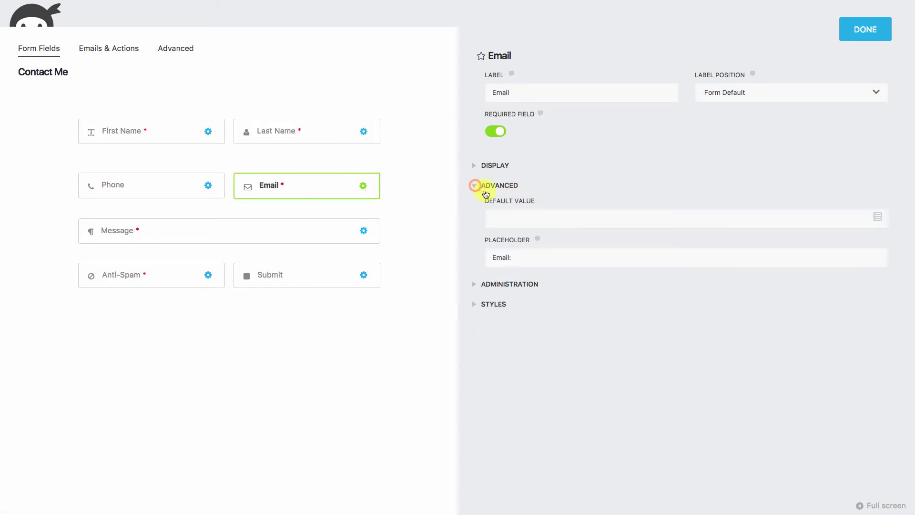
pyautogui.click(525, 256)
pyautogui.write(': (req')
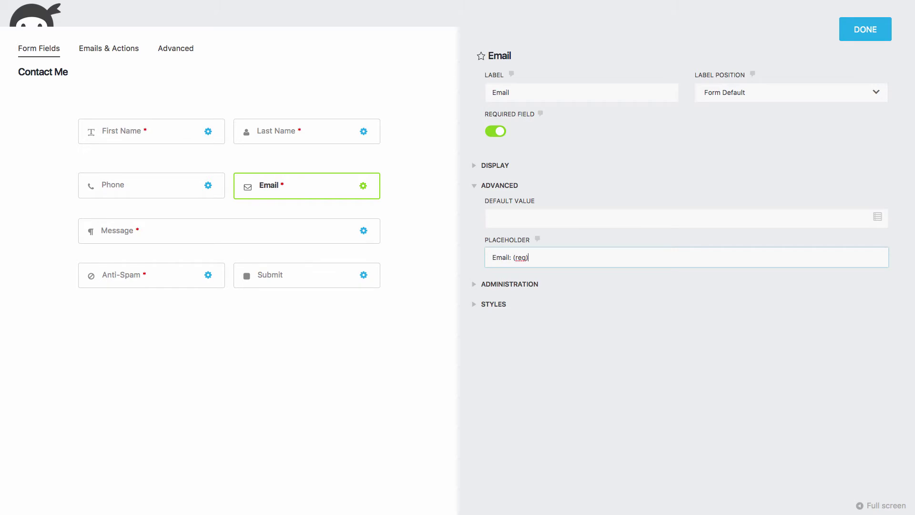
pyautogui.click(364, 230)
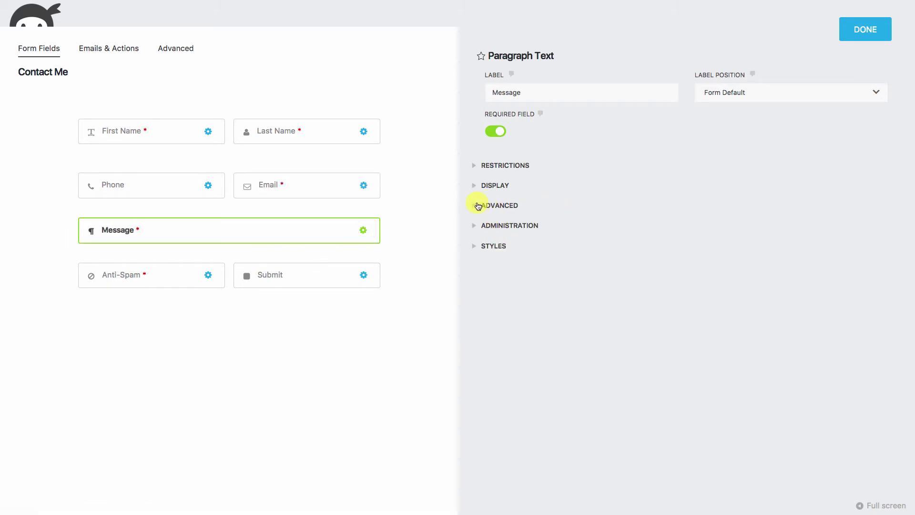
pyautogui.click(475, 205)
pyautogui.click(582, 237)
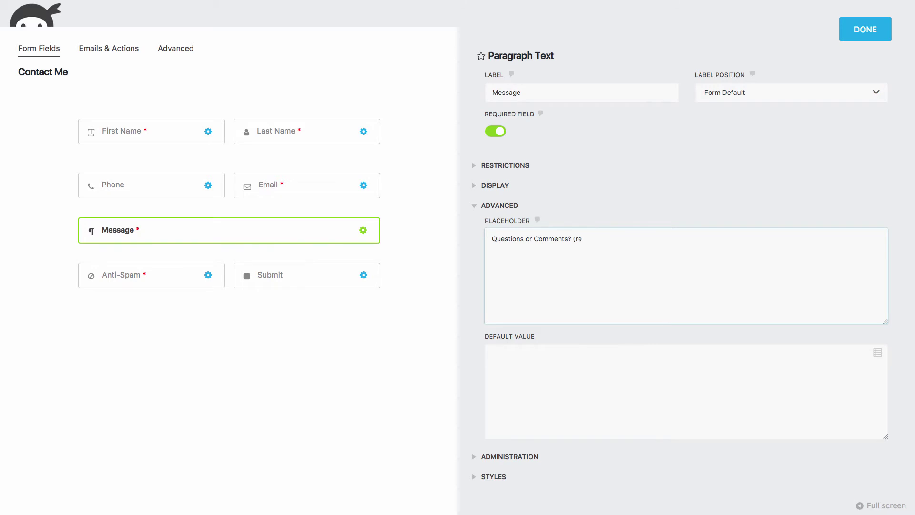
pyautogui.click(867, 29)
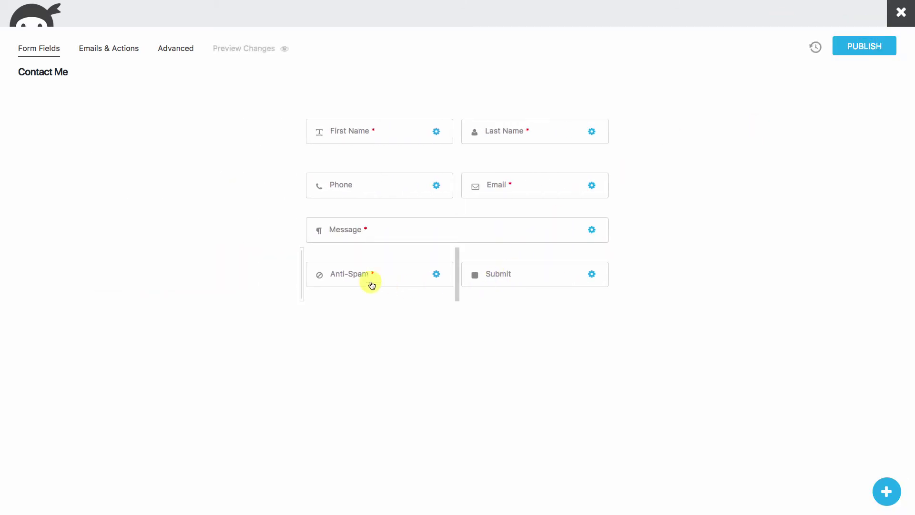
# Publish the (req) placeholders and show Contact Me's four Emails & Actions entries.
pyautogui.click(864, 45)
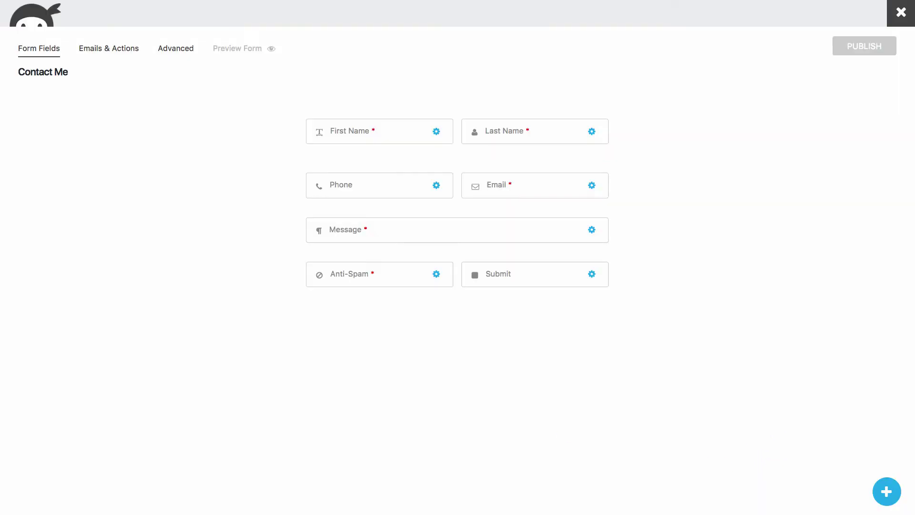
pyautogui.click(100, 49)
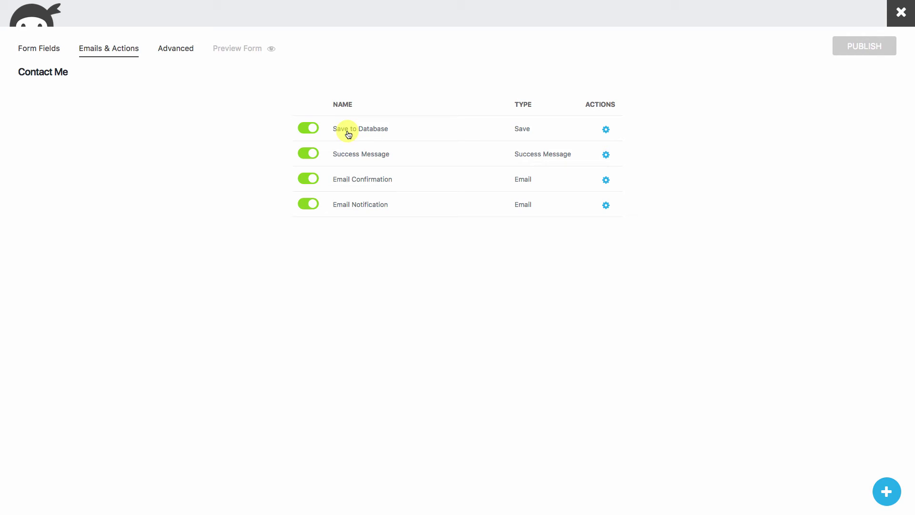
# Exit the Ninja Forms builder and reopen the Contact Me form from the Forms list.
pyautogui.click(436, 106)
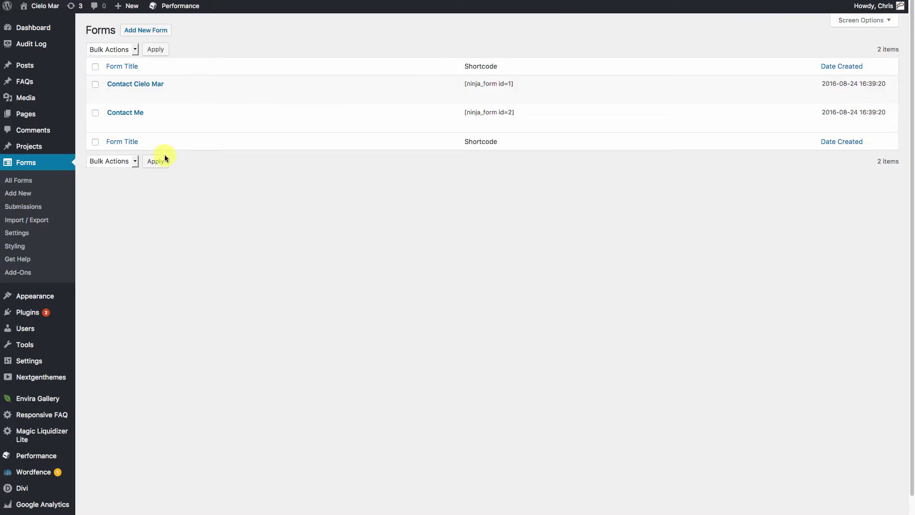
pyautogui.moveTo(254, 122)
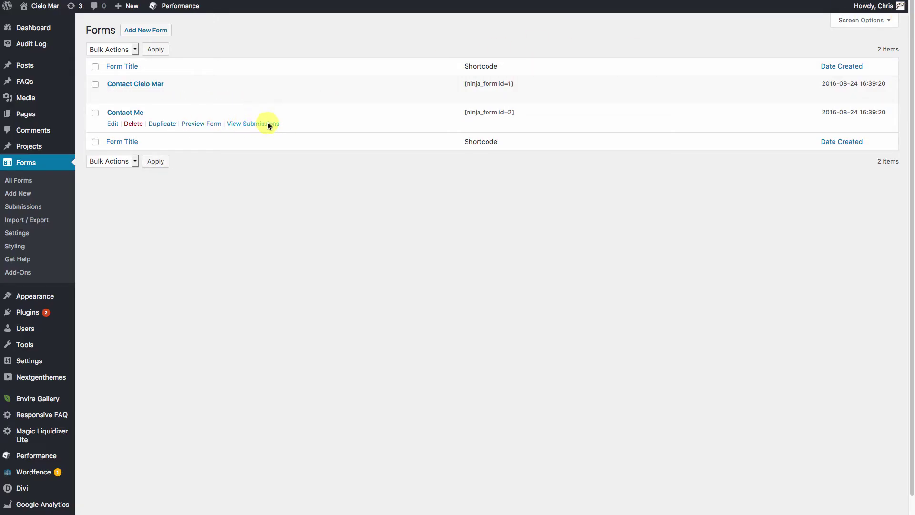
pyautogui.moveTo(181, 87)
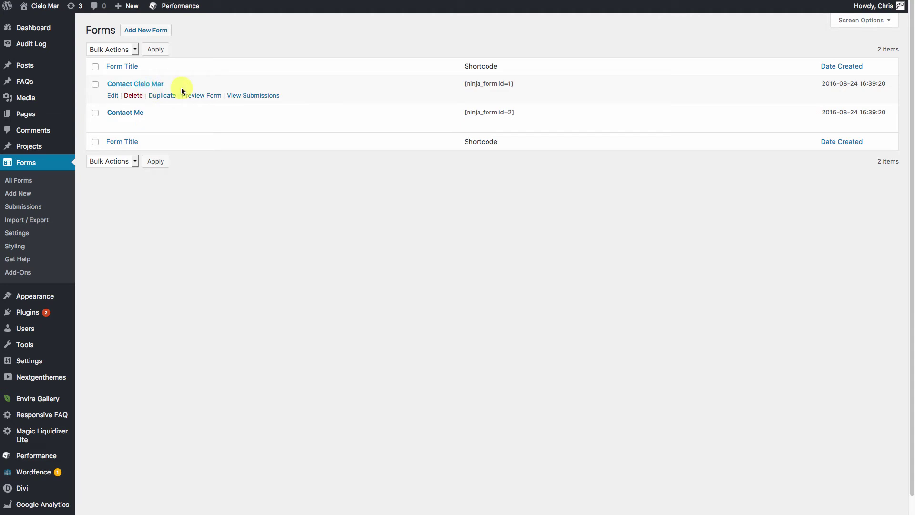
pyautogui.click(133, 114)
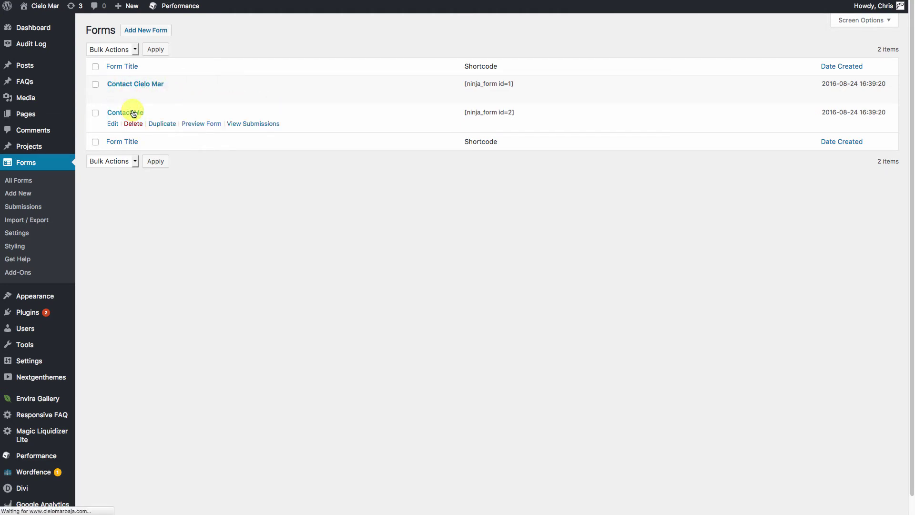
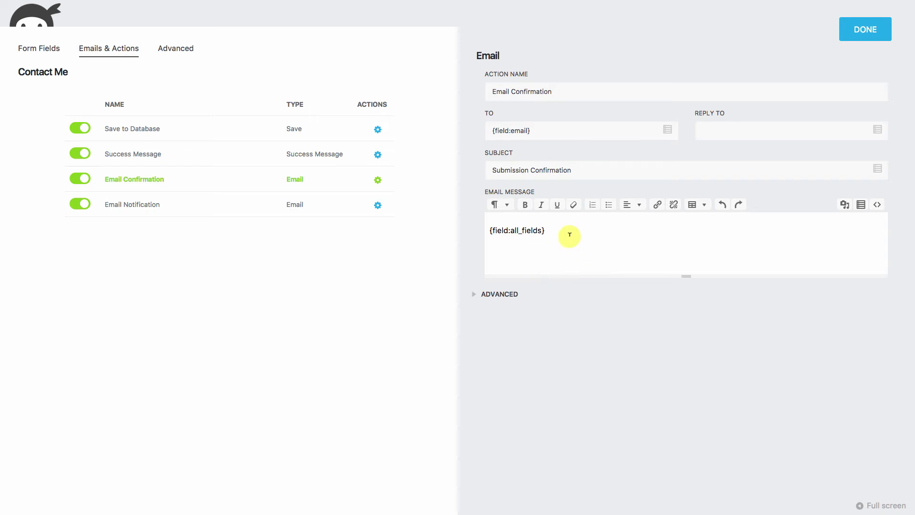
# Add 'Thank you for your information, someone will contact you shortly' above the all-fields tag, fixing the 'comeone' typo.
pyautogui.click(489, 230)
pyautogui.press('Return')
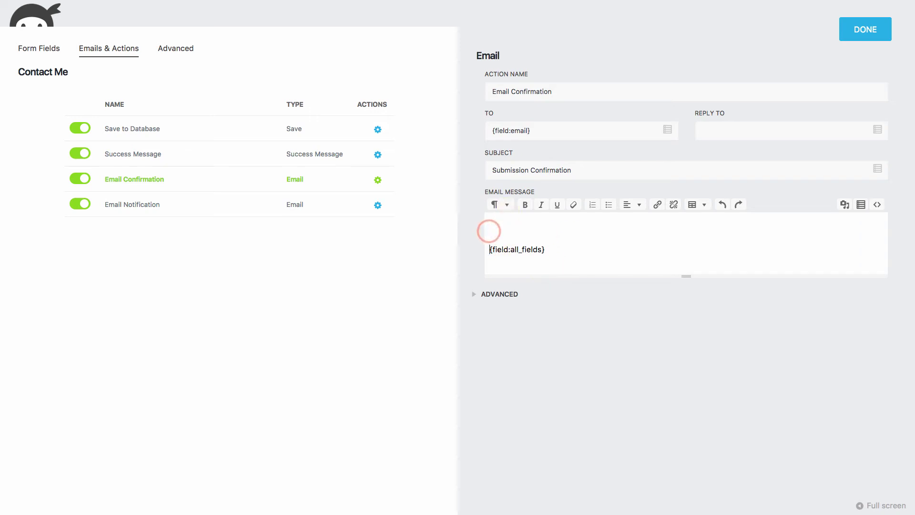
pyautogui.write('Thank you for your information, comeone will conta')
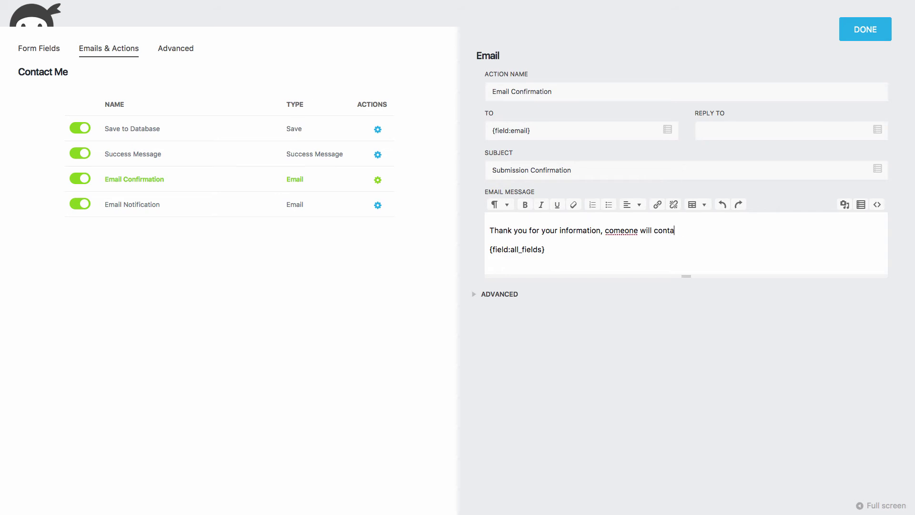
pyautogui.write('ct you shortly.')
pyautogui.click(606, 232)
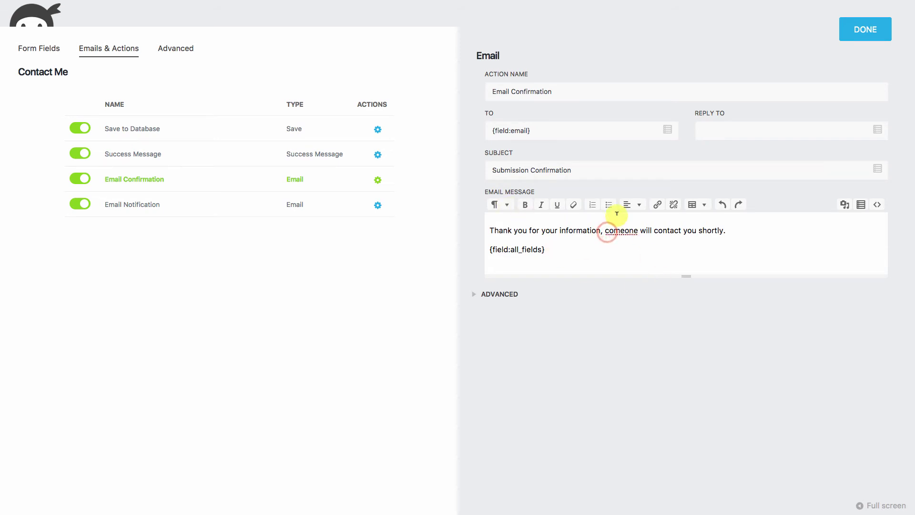
pyautogui.press('Delete')
pyautogui.write('s')
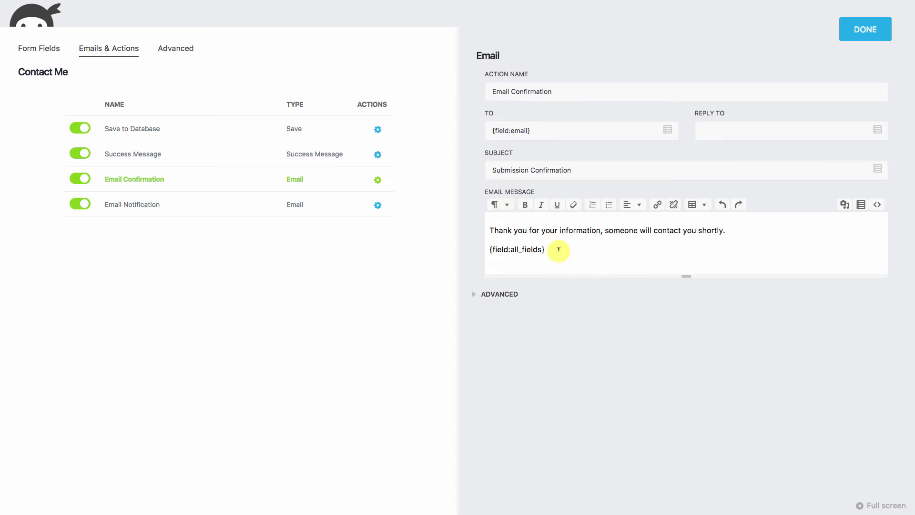
# Add 'You entered the following:' before the all-fields tag and a closing 'Thank you', then enlarge the editor.
pyautogui.click(741, 230)
pyautogui.press('Return')
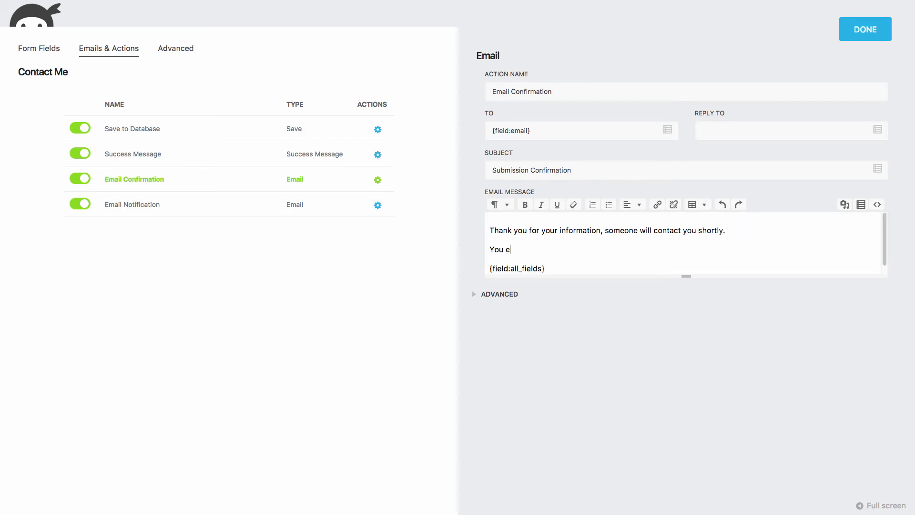
pyautogui.write('You entered the following:')
pyautogui.click(563, 270)
pyautogui.press('Return')
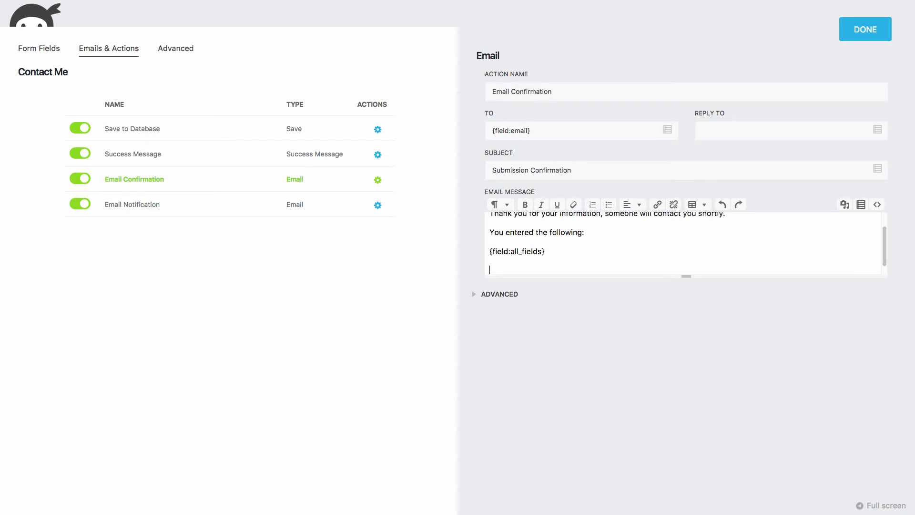
pyautogui.write('Thank you!')
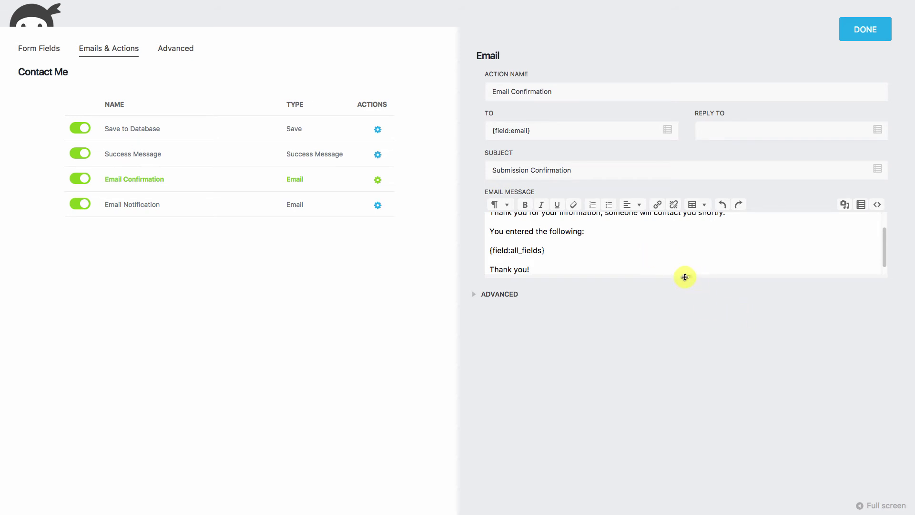
pyautogui.moveTo(685, 277); pyautogui.dragTo(675, 319)
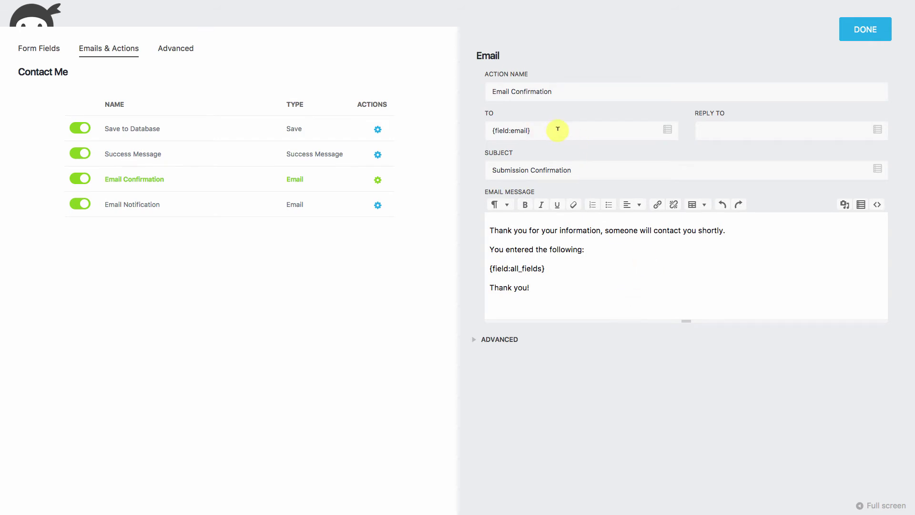
pyautogui.click(704, 129)
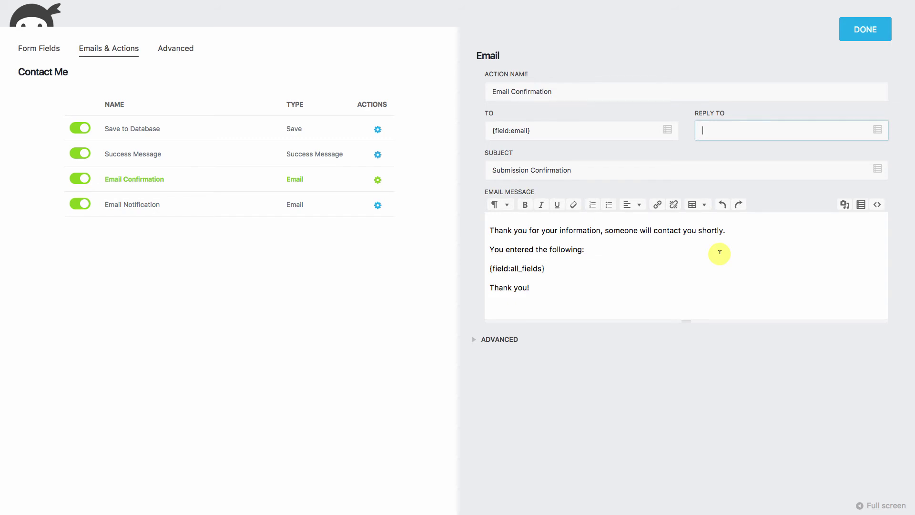
# Enter the site owner's e-mail address as the confirmation's Reply To, correcting a mistyped start.
pyautogui.write('charag')
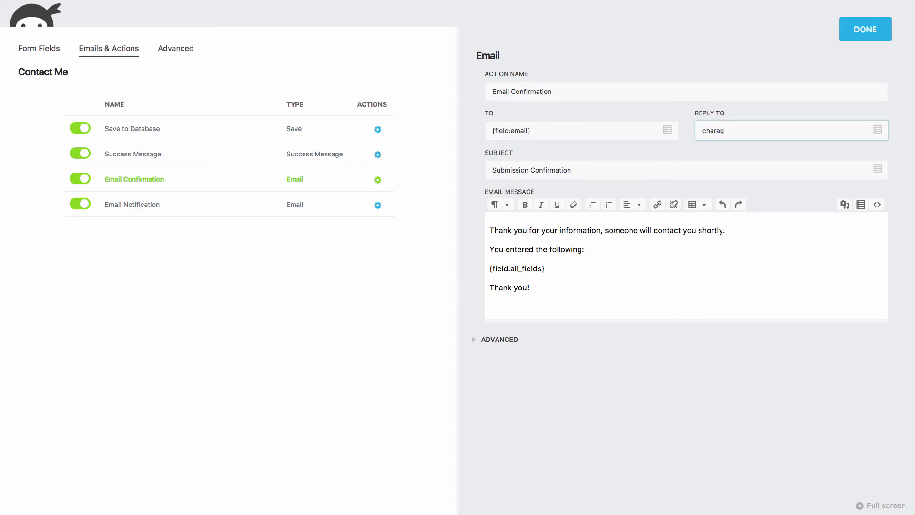
pyautogui.press('BackSpace')
pyautogui.press('BackSpace')
pyautogui.press('BackSpace')
pyautogui.press('BackSpace')
pyautogui.press('BackSpace')
pyautogui.press('BackSpace')
pyautogui.click(379, 205)
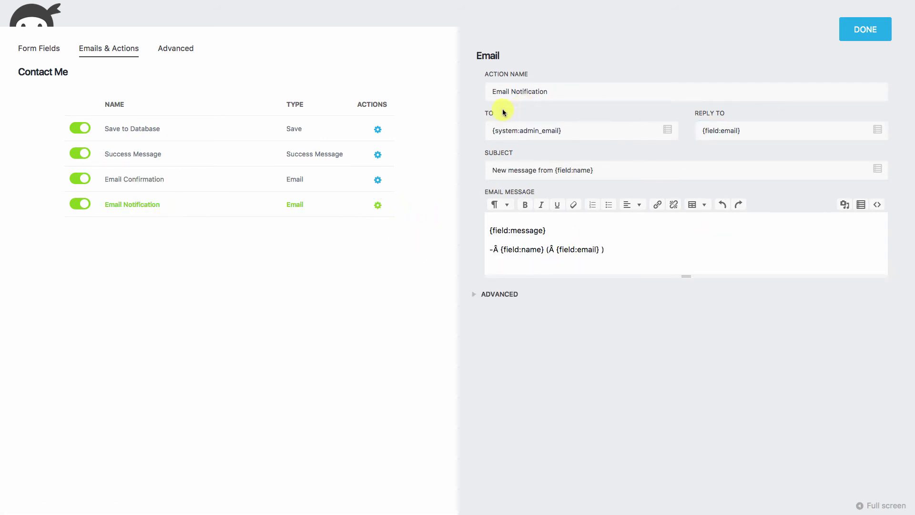
# Replace the {system:admin_email} tag in the notification's TO field with the owner's e-mail address.
pyautogui.moveTo(588, 130); pyautogui.dragTo(508, 135)
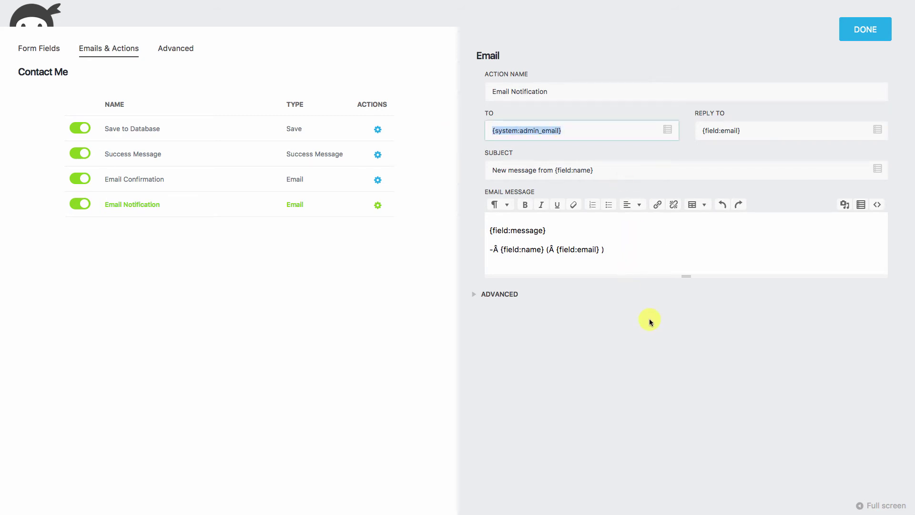
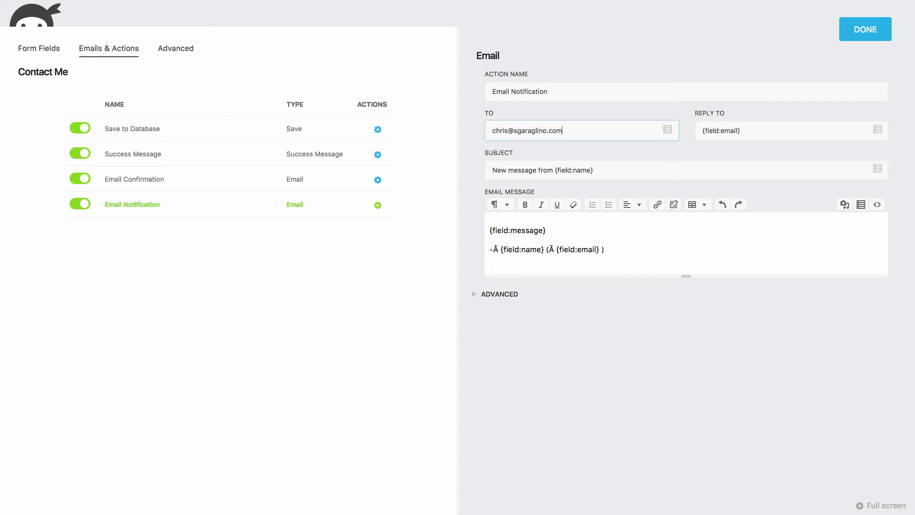
pyautogui.click(755, 134)
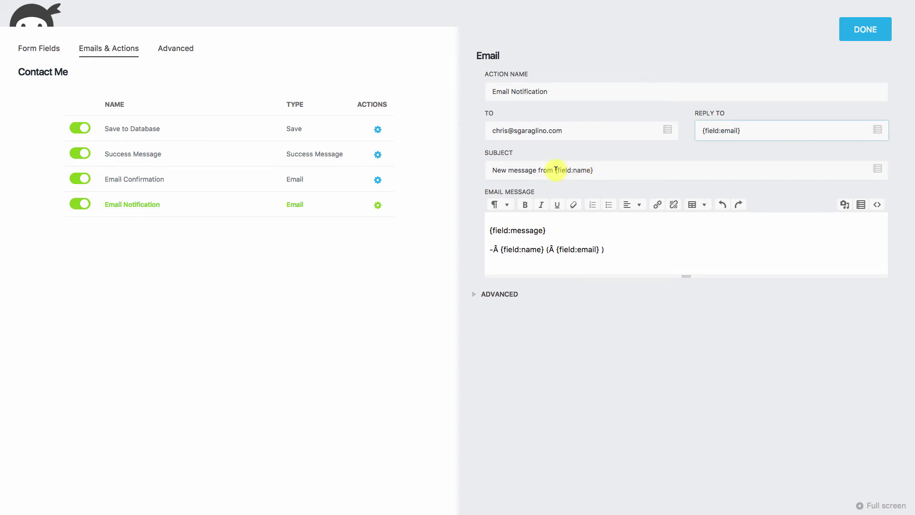
# Change the notification subject to 'New message from' plus the First Name and Last Name tags.
pyautogui.moveTo(554, 170); pyautogui.dragTo(593, 169)
pyautogui.press('BackSpace')
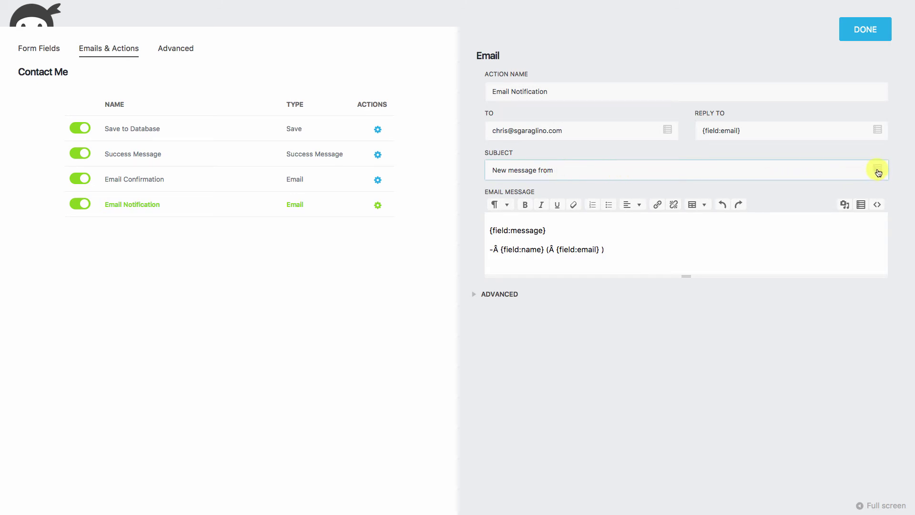
pyautogui.click(879, 172)
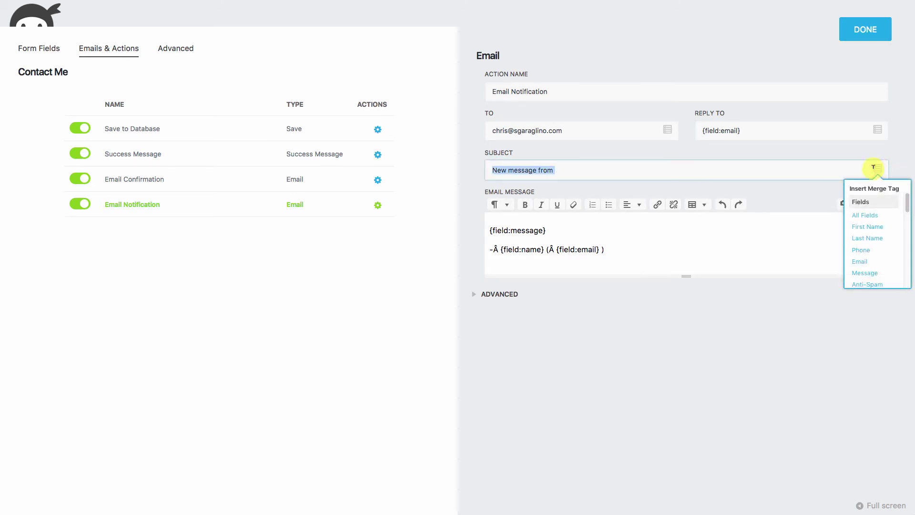
pyautogui.click(738, 168)
pyautogui.click(878, 169)
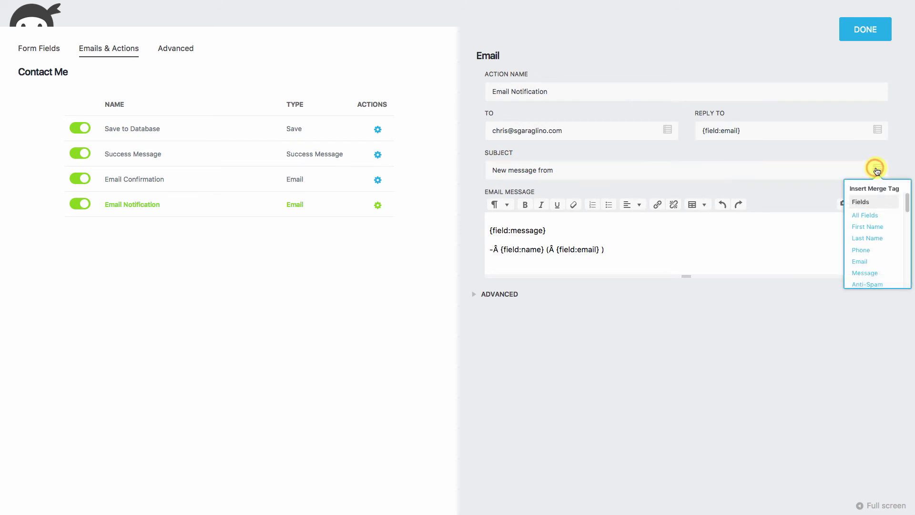
pyautogui.click(870, 228)
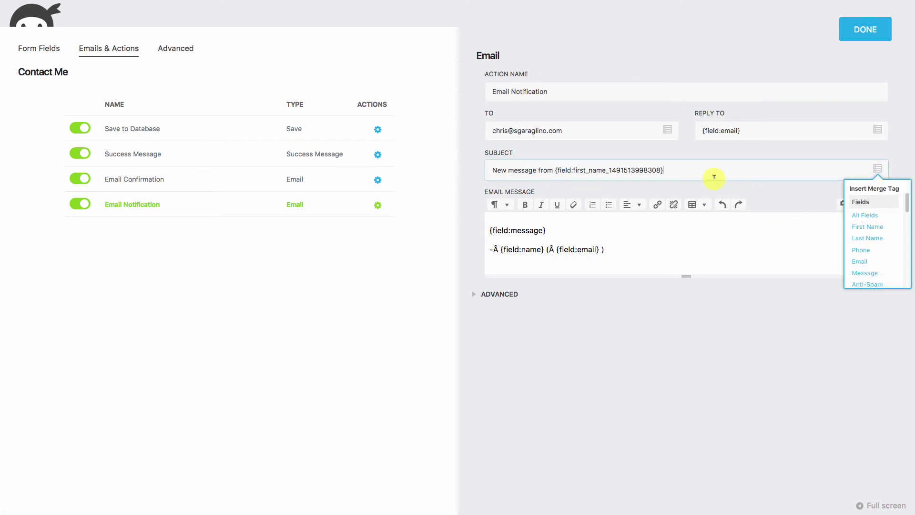
pyautogui.click(876, 237)
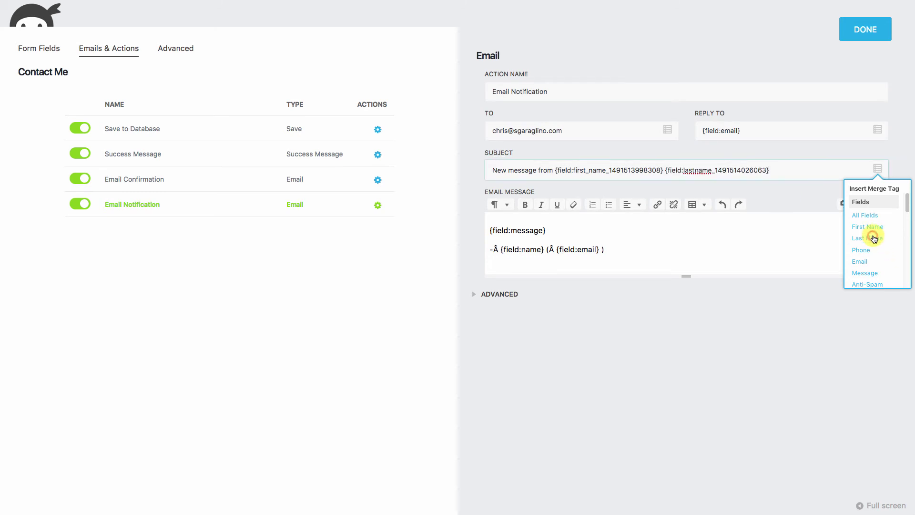
# Delete the notification's existing message body.
pyautogui.click(580, 230)
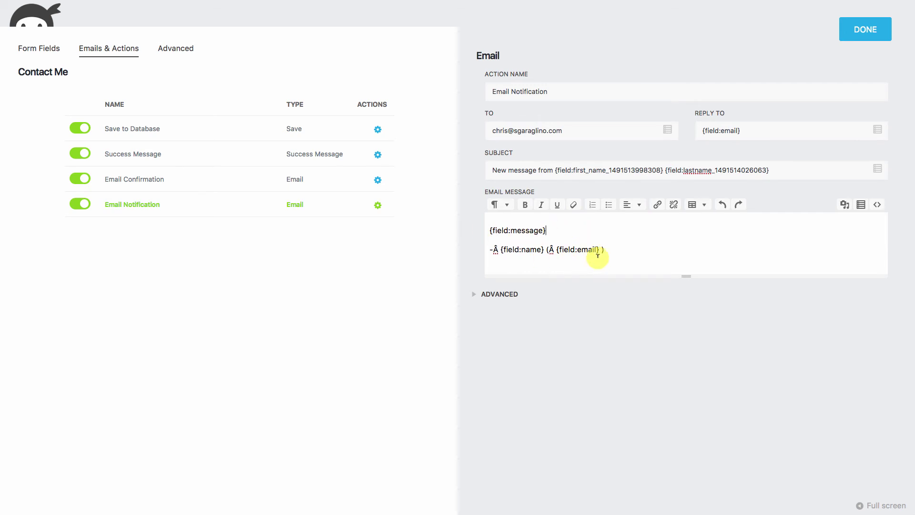
pyautogui.moveTo(618, 250); pyautogui.dragTo(475, 224)
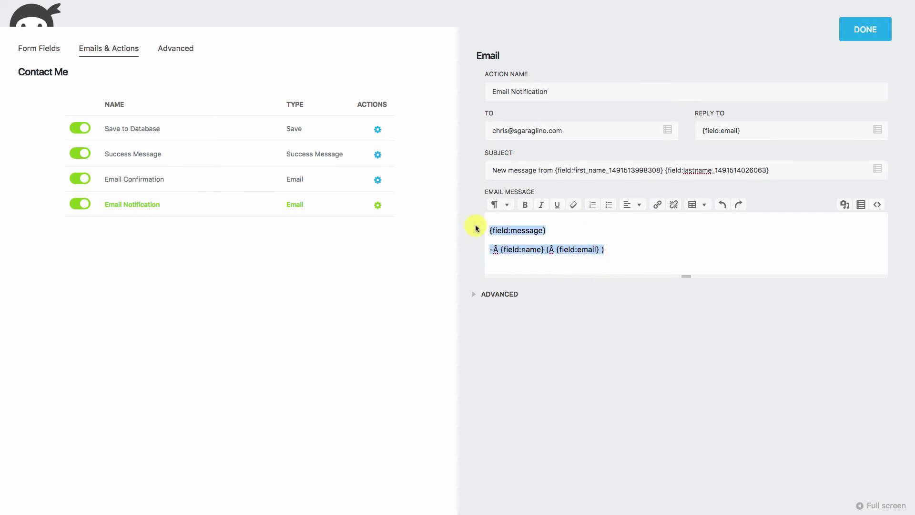
pyautogui.press('BackSpace')
# Write 'Hey {First Name} has just sent you an email form your website.' as the opening line.
pyautogui.write('Hey!')
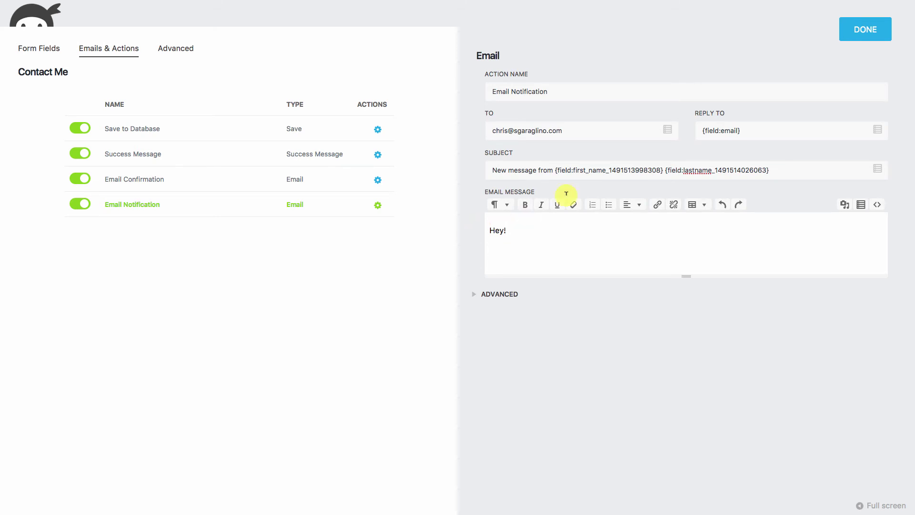
pyautogui.click(861, 205)
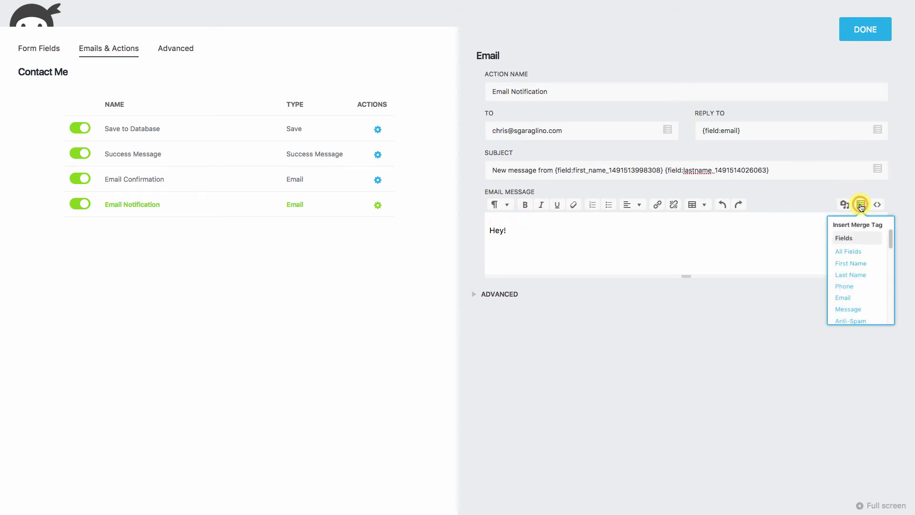
pyautogui.click(850, 263)
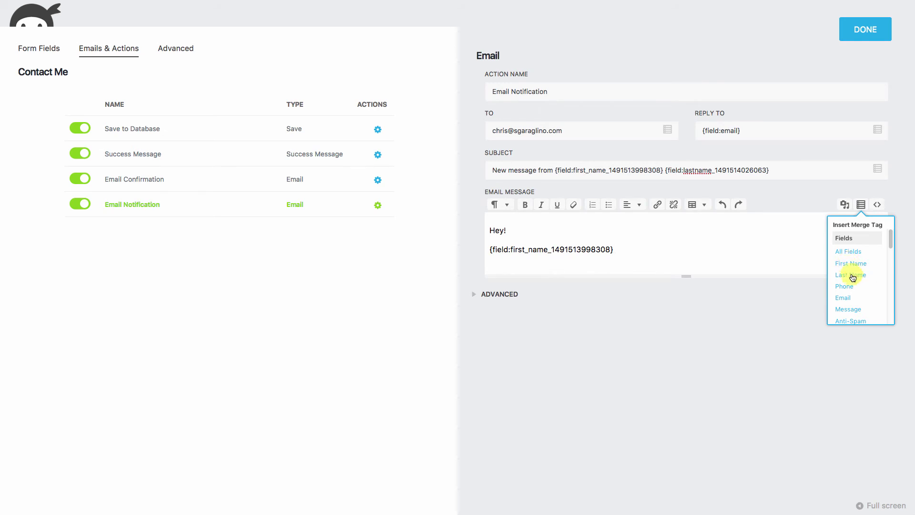
pyautogui.click(633, 248)
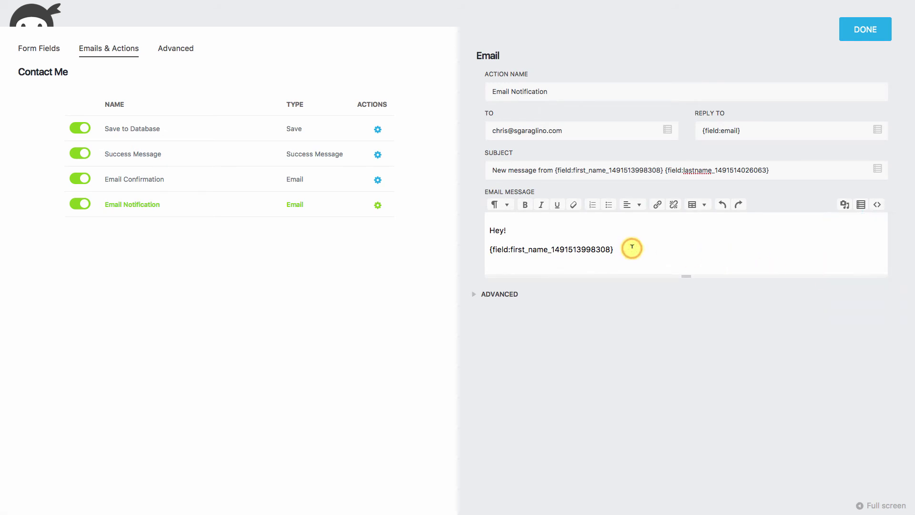
pyautogui.write('has just sent you ')
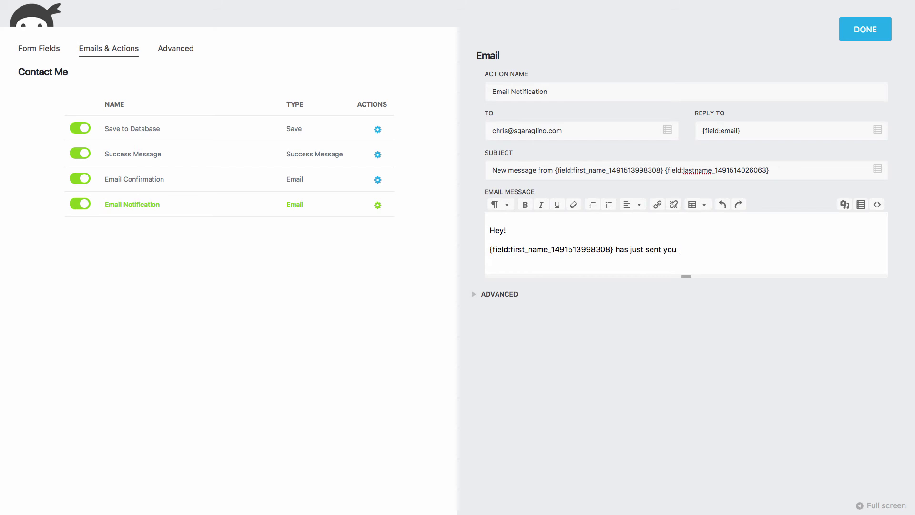
pyautogui.write('an email form your websit')
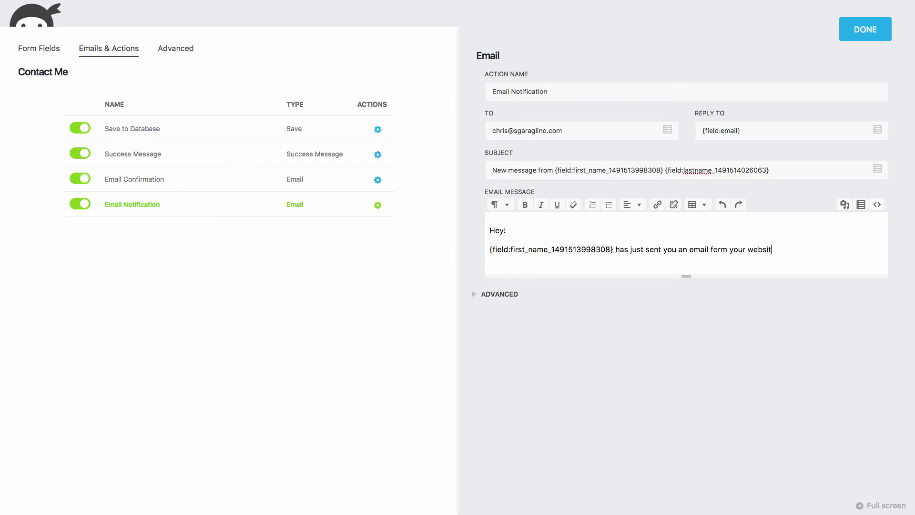
pyautogui.write('e.')
pyautogui.press('Return')
# Add 'Here is what the submi…' followed by Name:, Phone:, Email: and Message labels, enlarging the editor.
pyautogui.write('Here')
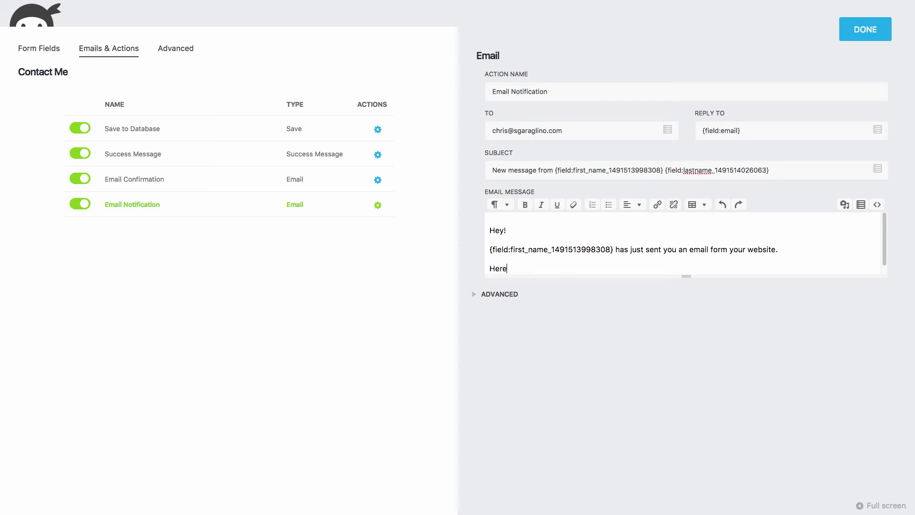
pyautogui.write(' is what the submitted:')
pyautogui.moveTo(686, 276); pyautogui.dragTo(685, 445)
pyautogui.press('Return')
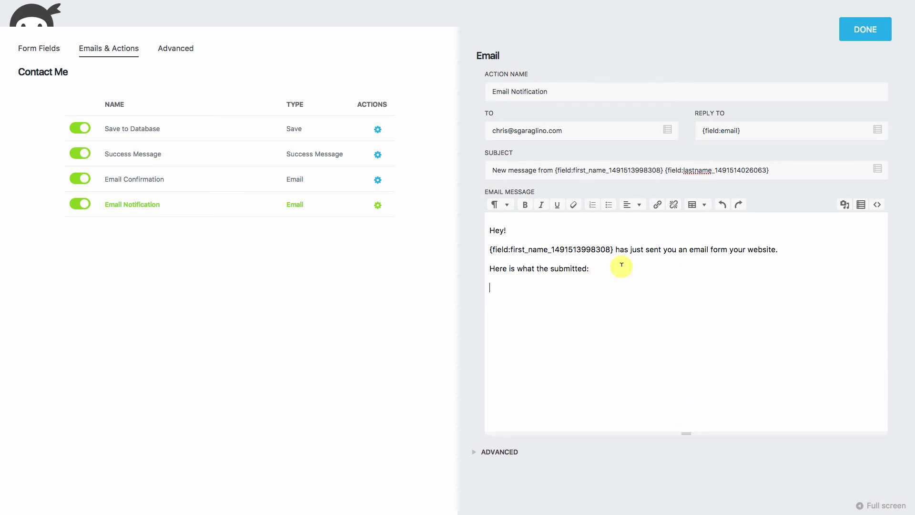
pyautogui.write('Name: ')
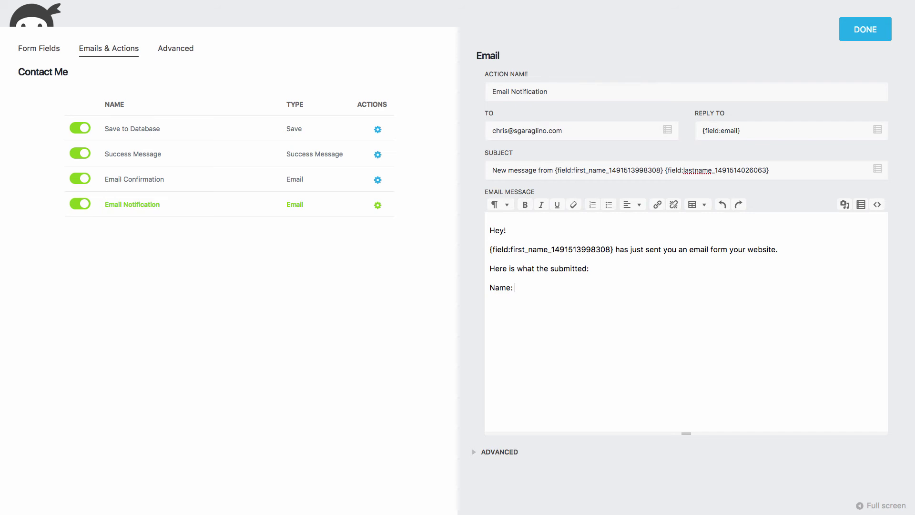
pyautogui.write('Phone: ')
pyautogui.write('Email')
pyautogui.write(':')
pyautogui.press('Return')
pyautogui.write('Message')
# Insert First Name and Last Name tags after Name: and the Phone tag after Phone:.
pyautogui.click(861, 204)
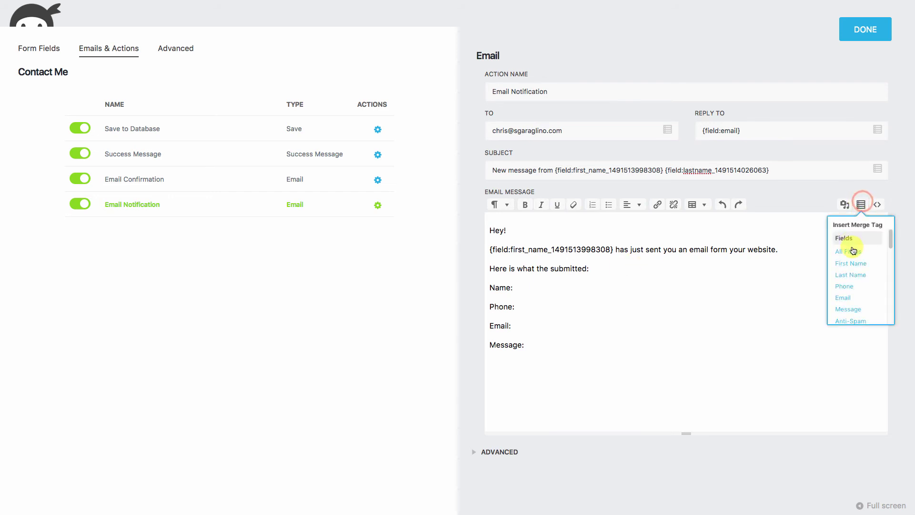
pyautogui.click(853, 262)
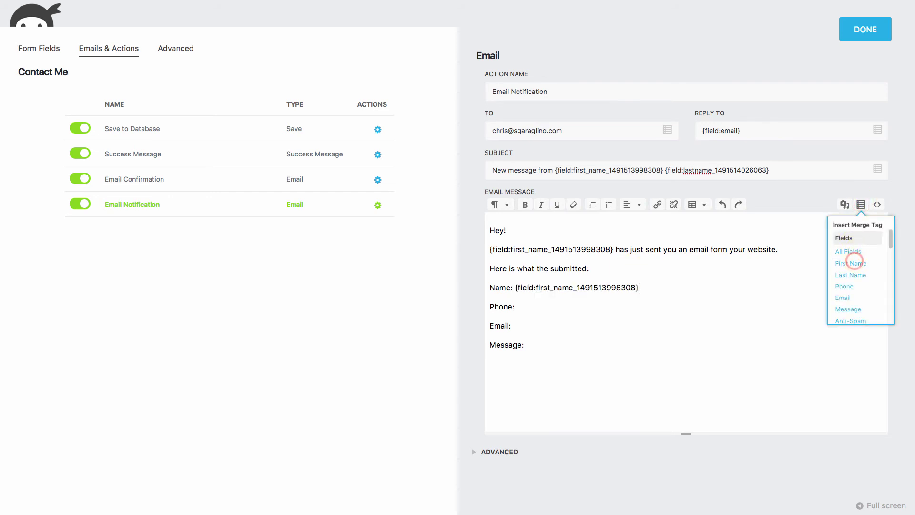
pyautogui.click(854, 275)
pyautogui.click(542, 309)
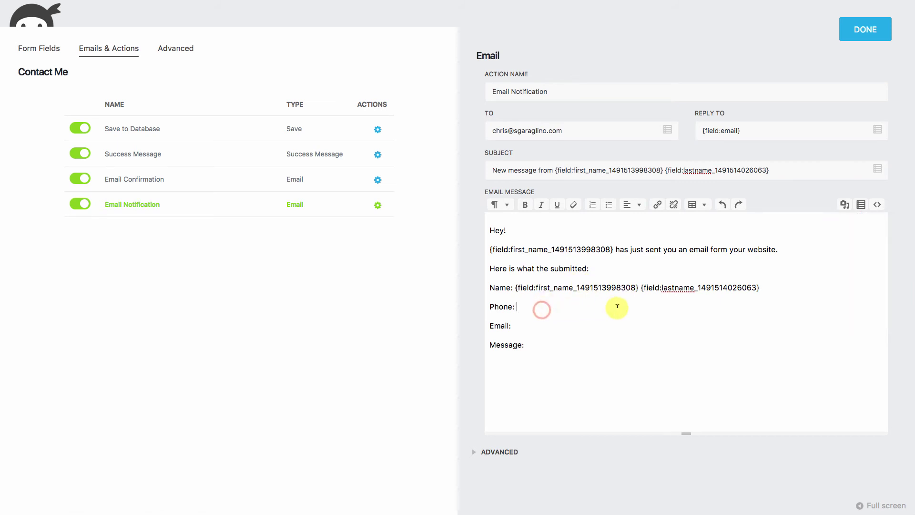
pyautogui.click(863, 210)
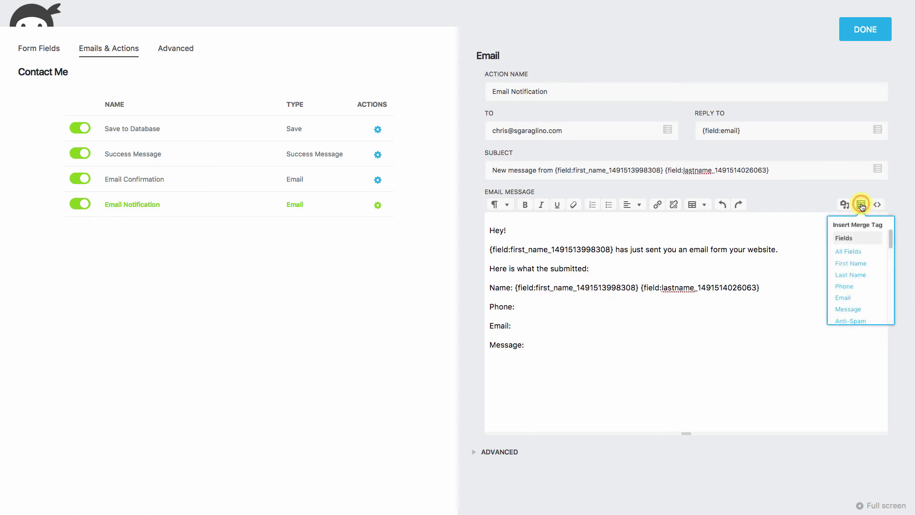
pyautogui.click(838, 288)
# Insert the Email tag after Email: and the Message tag below Message:.
pyautogui.click(522, 325)
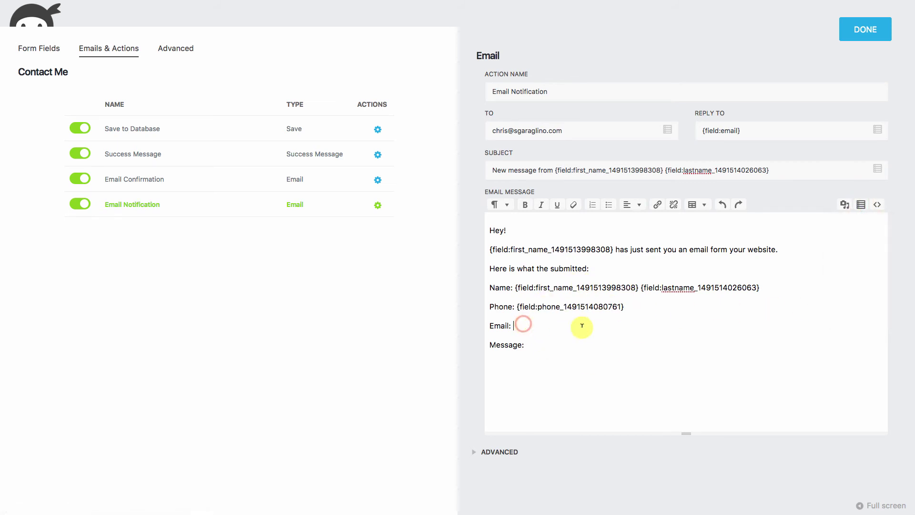
pyautogui.click(861, 204)
pyautogui.click(842, 297)
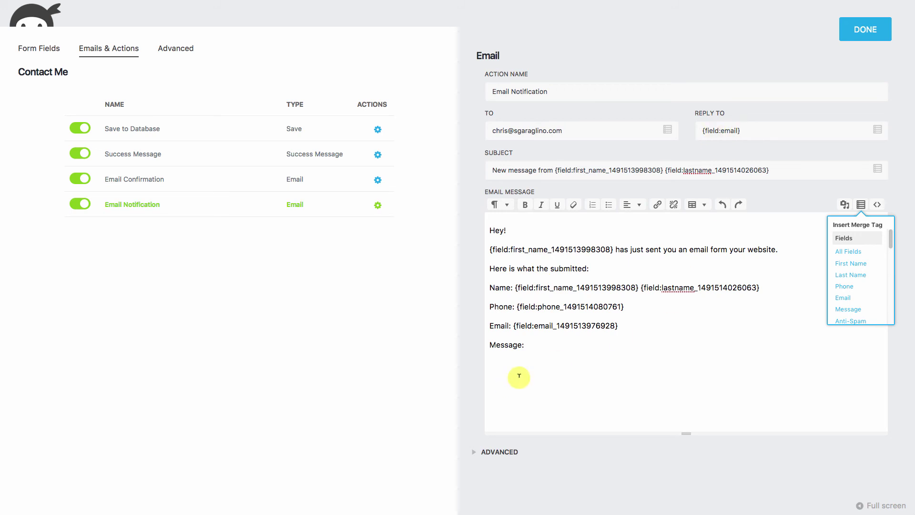
pyautogui.click(525, 351)
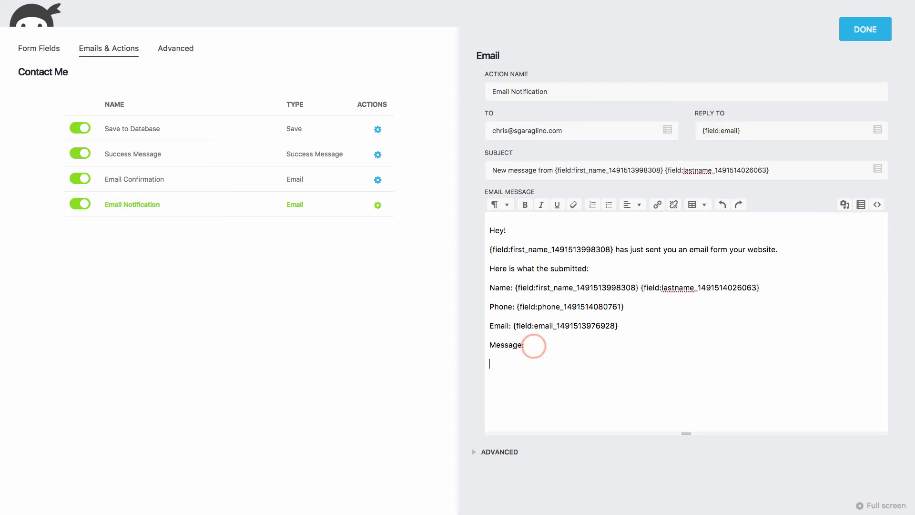
pyautogui.click(861, 205)
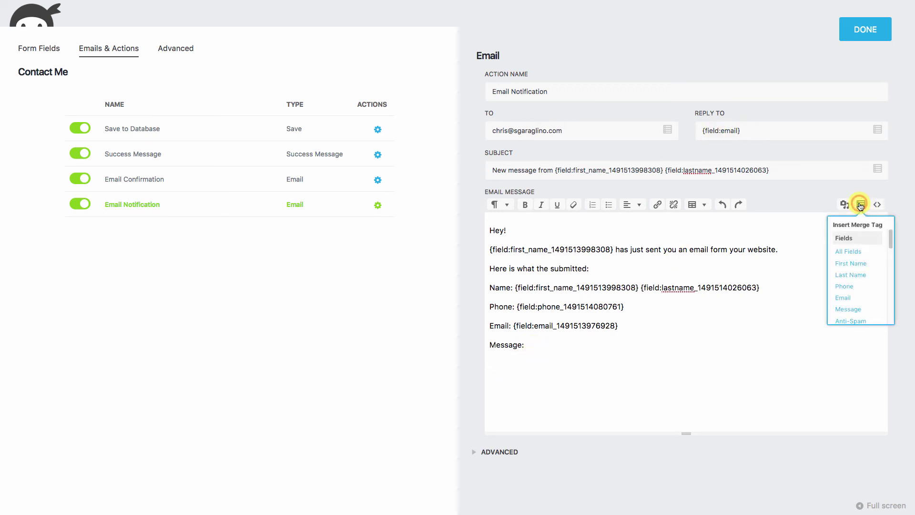
pyautogui.click(848, 309)
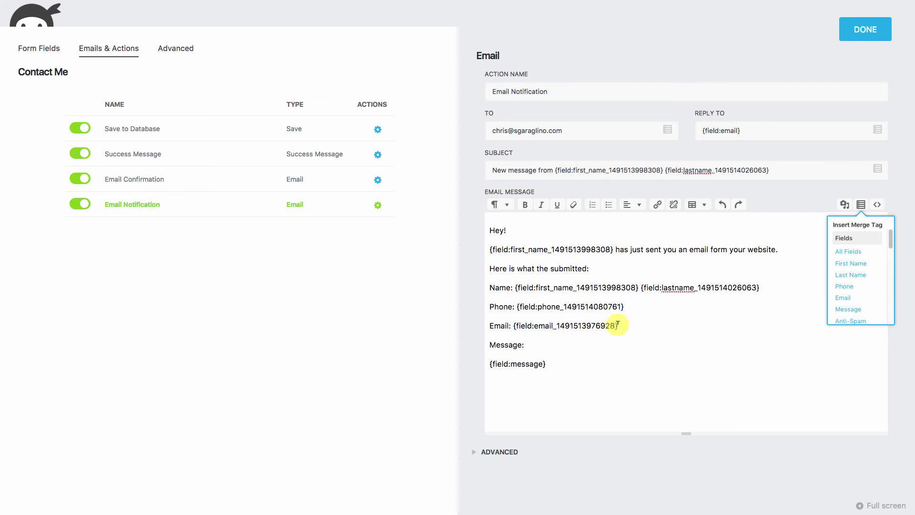
# Replace the notification's Reply To value with the Email field tag.
pyautogui.click(751, 129)
pyautogui.tripleClick(751, 130)
pyautogui.press('BackSpace')
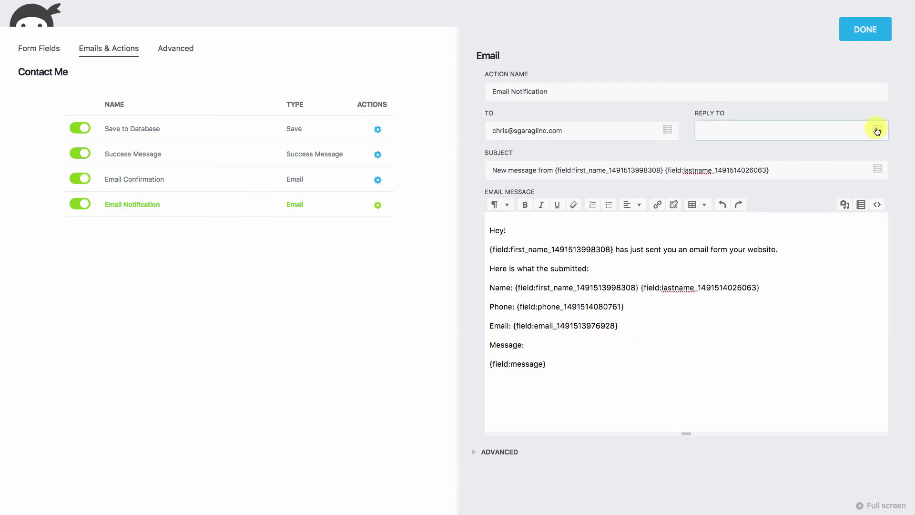
pyautogui.click(877, 131)
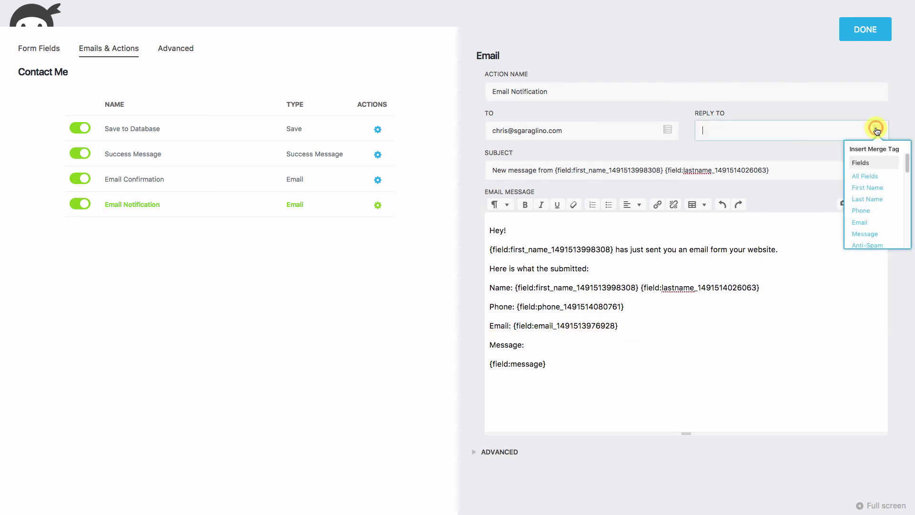
pyautogui.click(861, 223)
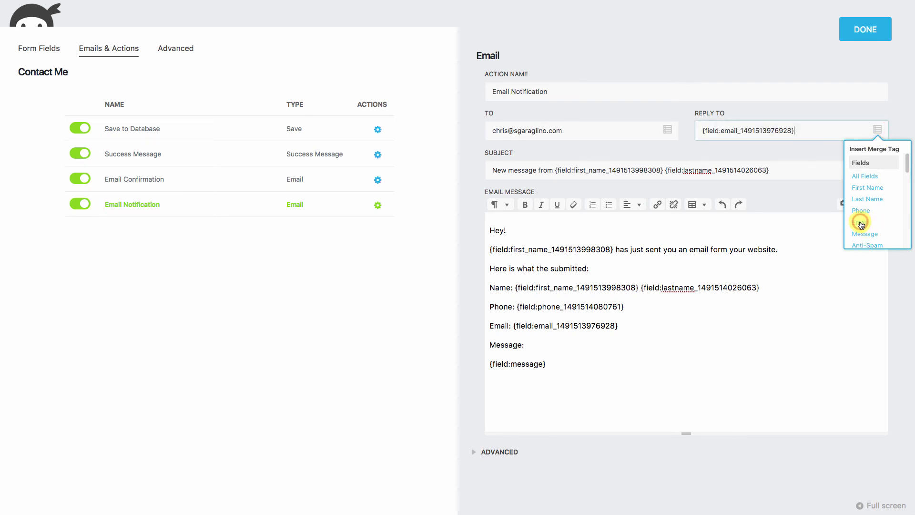
pyautogui.click(377, 181)
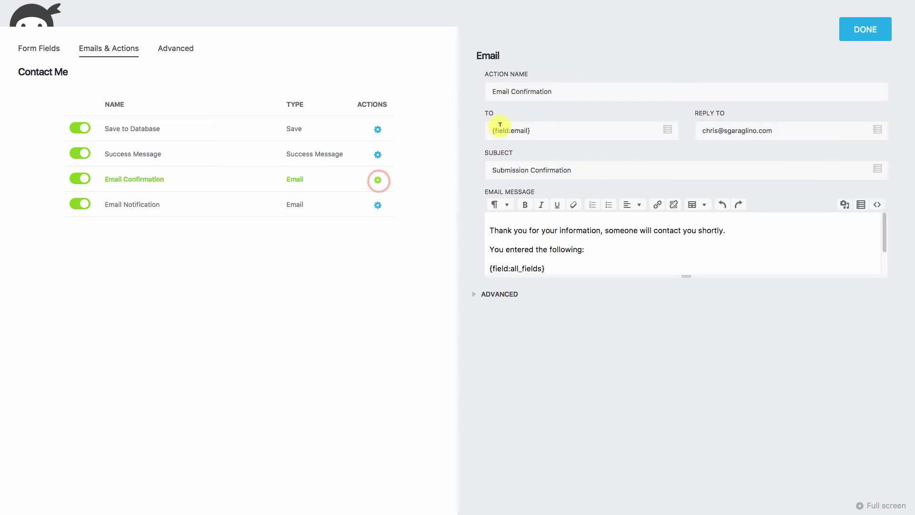
# Set the confirmation's TO to the Email field tag, then reopen the notification with a taller editor.
pyautogui.moveTo(546, 130); pyautogui.dragTo(450, 132)
pyautogui.press('BackSpace')
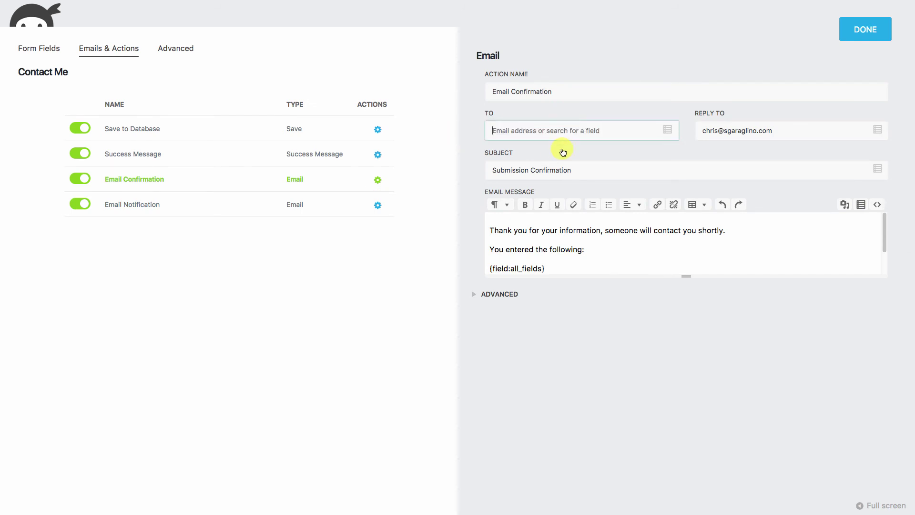
pyautogui.click(667, 130)
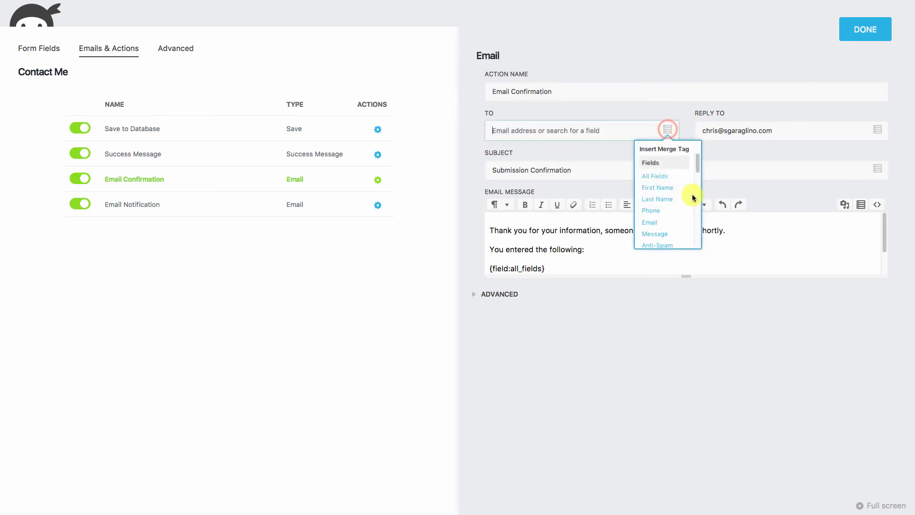
pyautogui.click(650, 220)
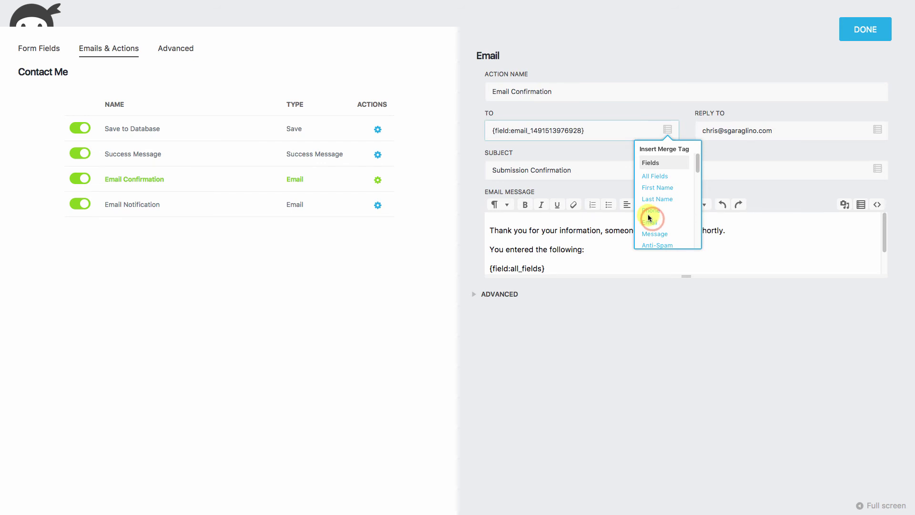
pyautogui.click(377, 204)
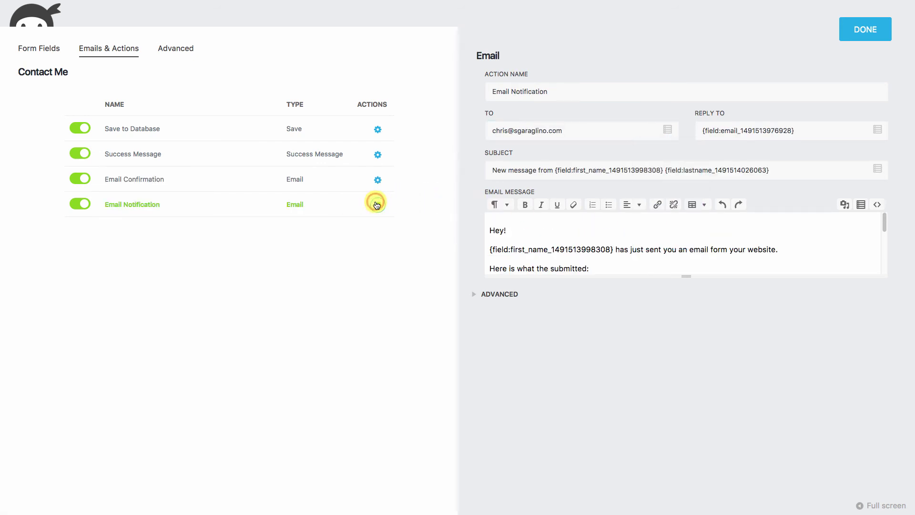
pyautogui.moveTo(687, 276); pyautogui.dragTo(685, 424)
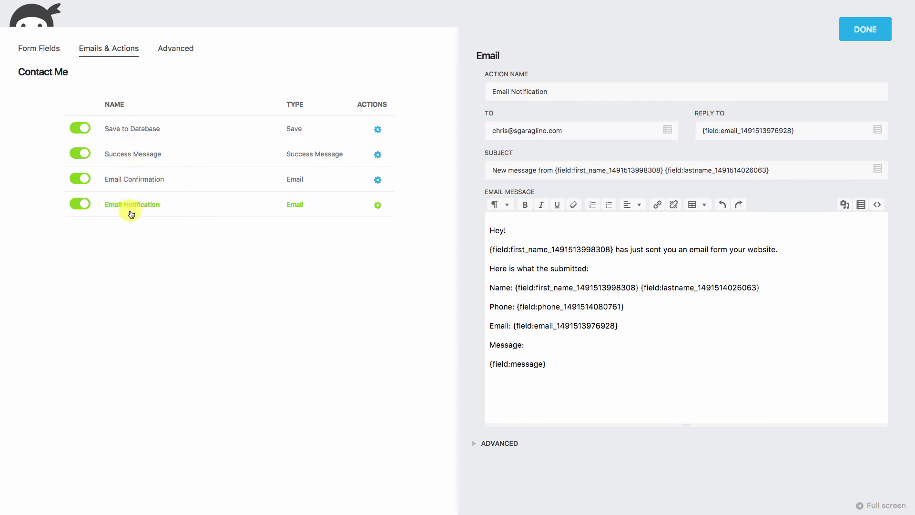
# Close the action settings, publish the Contact Me form and exit the builder.
pyautogui.click(864, 29)
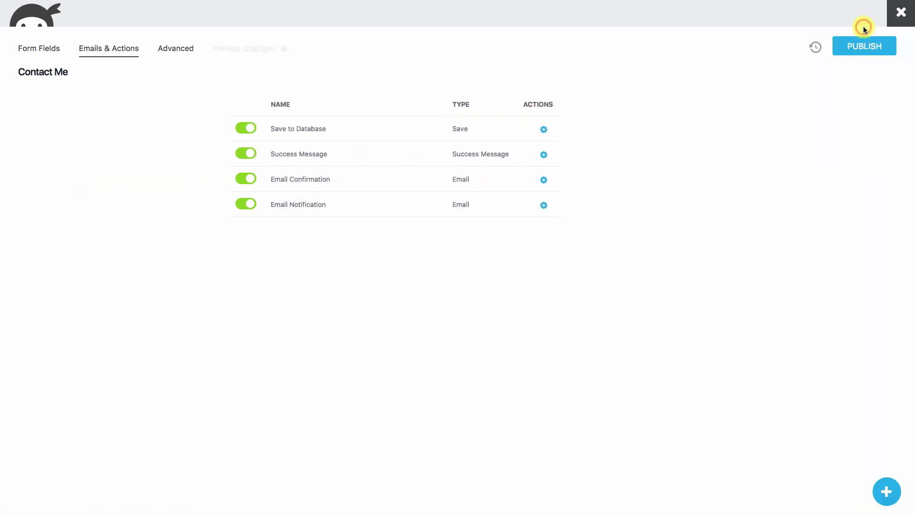
pyautogui.click(869, 47)
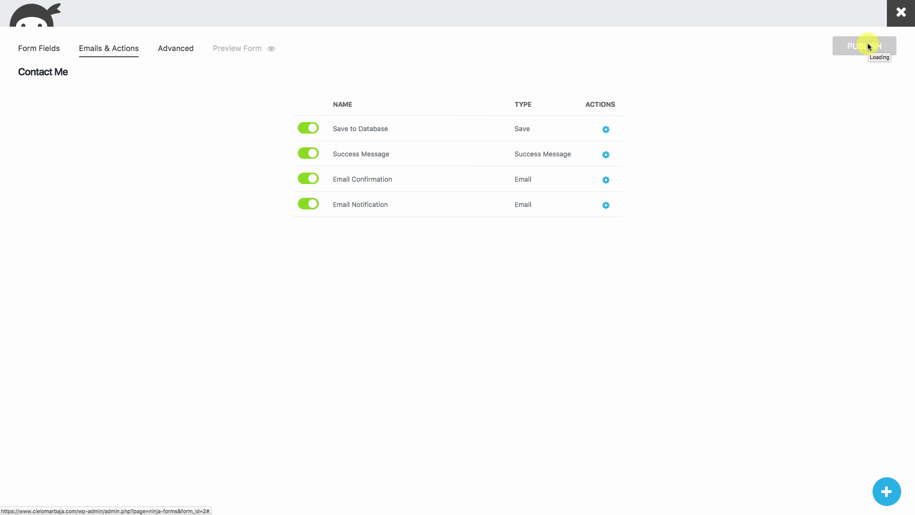
pyautogui.click(901, 14)
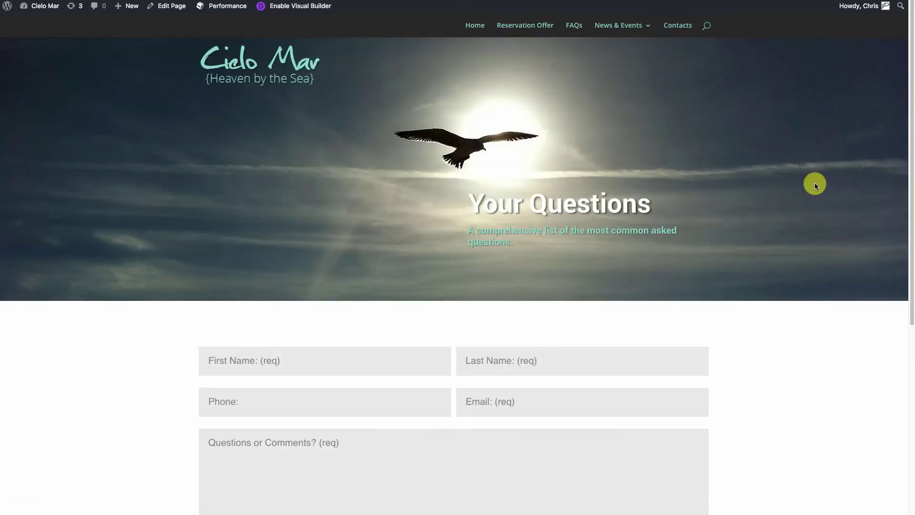
# Fill the contact form with a test first name, last initial, phone, e-mail and a test comment.
pyautogui.scroll(-3, 774, 322)
pyautogui.click(281, 196)
pyautogui.write('Joe')
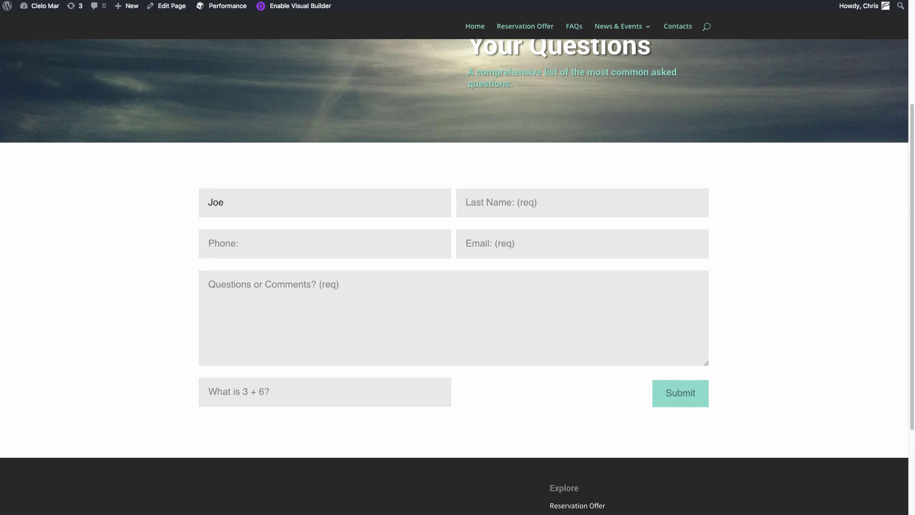
pyautogui.press('Tab')
pyautogui.write('D')
pyautogui.press('Tab')
pyautogui.write('719-555-1212')
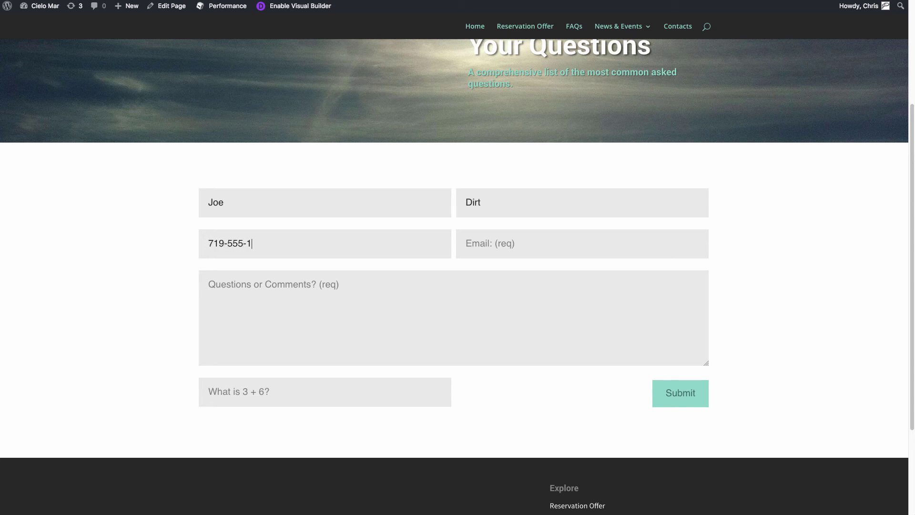
pyautogui.press('Tab')
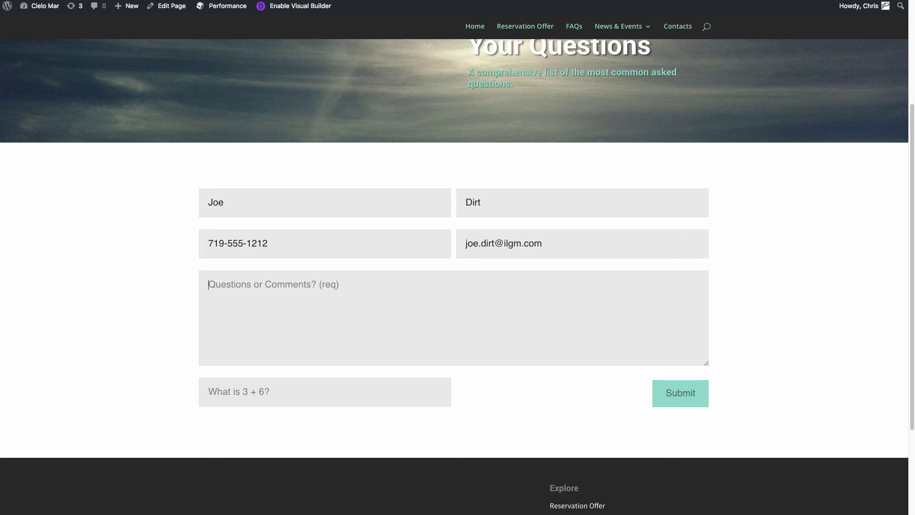
pyautogui.press('Tab')
pyautogui.write('This is a test of t')
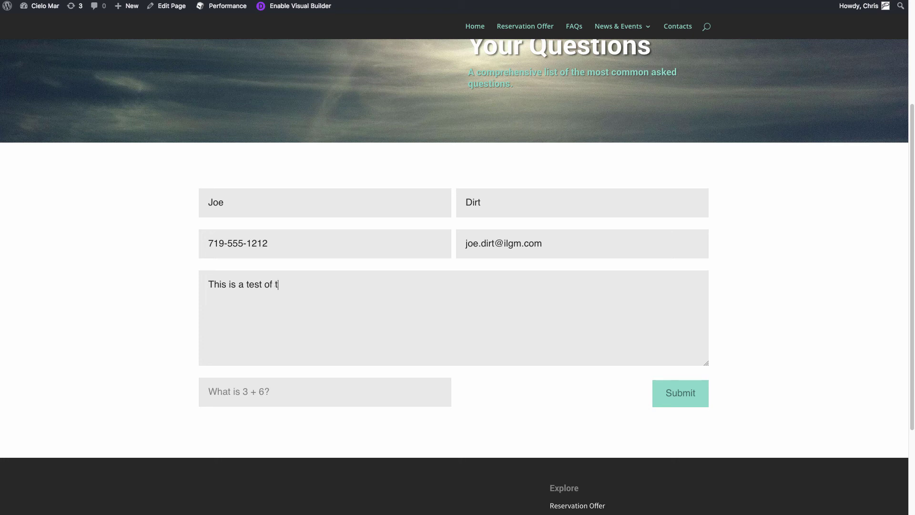
pyautogui.write('he new form! ')
pyautogui.write('Joe')
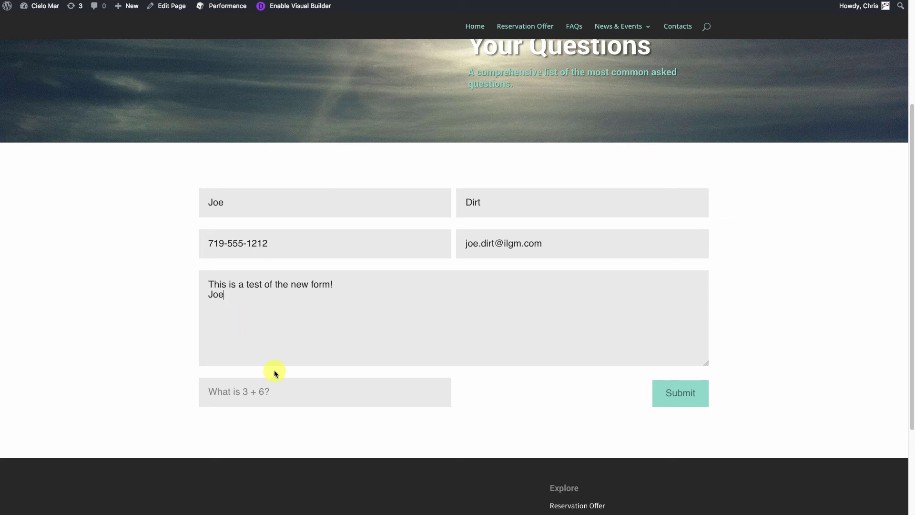
# Answer 'What is 3 + 6?' with 9, submit the form and switch to the mail client.
pyautogui.click(281, 389)
pyautogui.write('9')
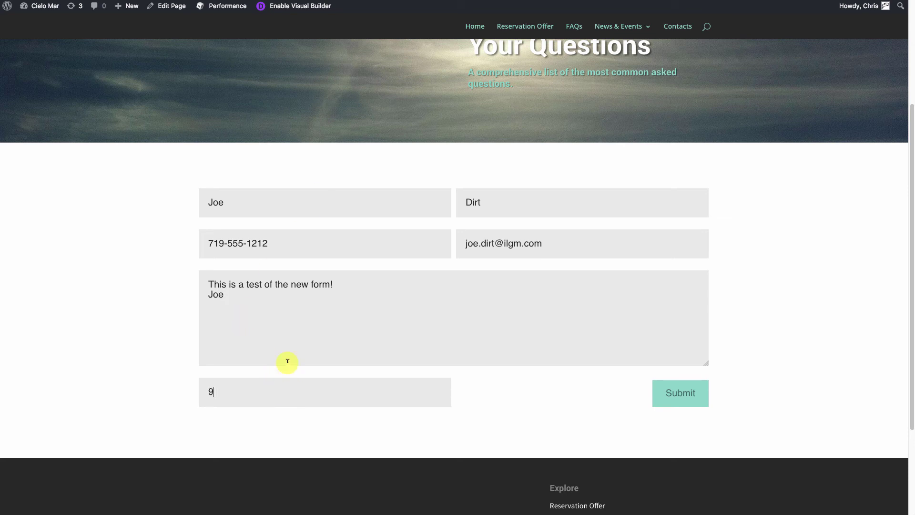
pyautogui.click(683, 398)
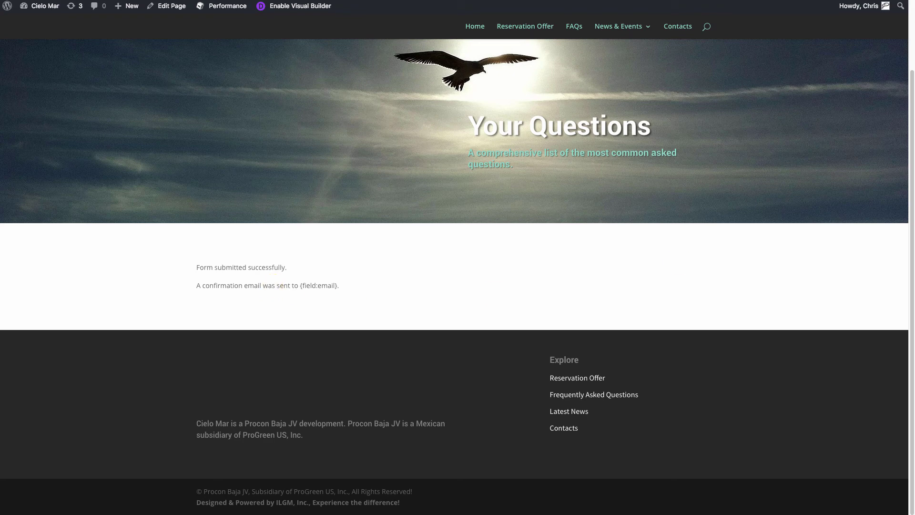
pyautogui.click(321, 506)
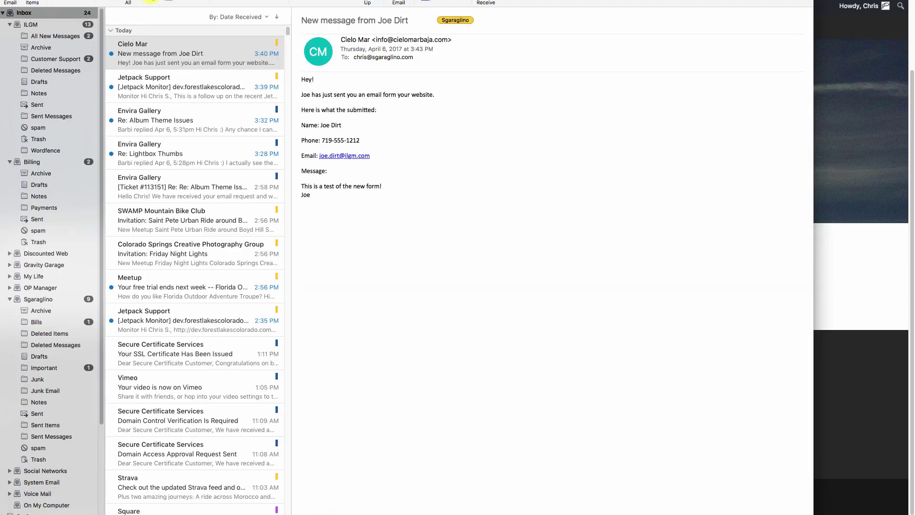
pyautogui.click(154, 57)
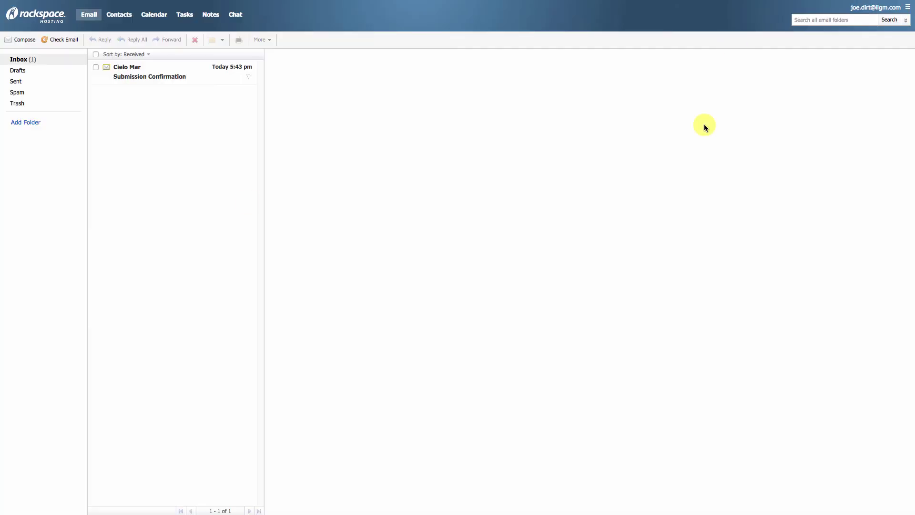
pyautogui.click(130, 76)
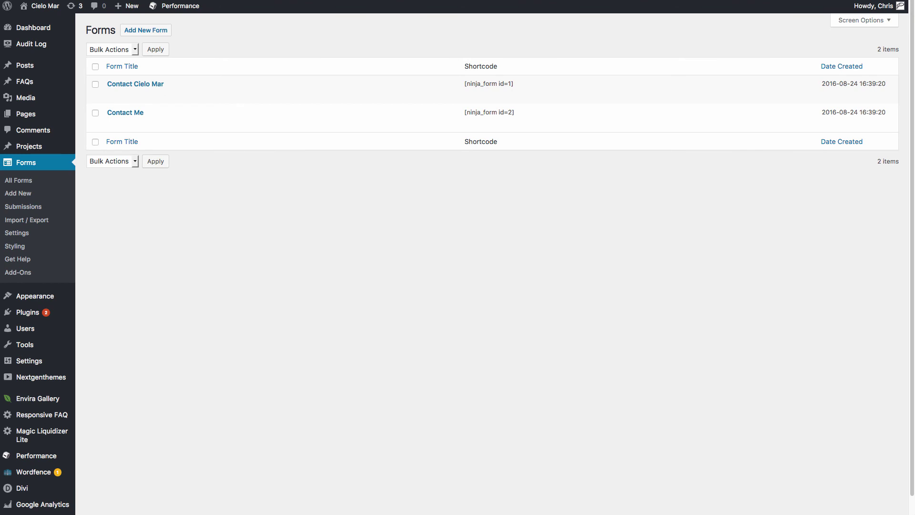
# Open the Contact Me form's test submission from its submissions list.
pyautogui.click(28, 170)
pyautogui.click(251, 124)
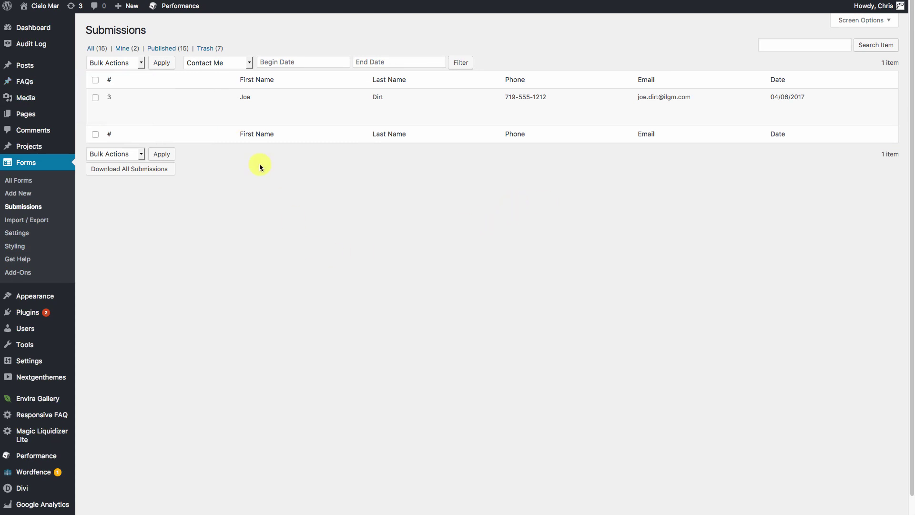
pyautogui.click(112, 109)
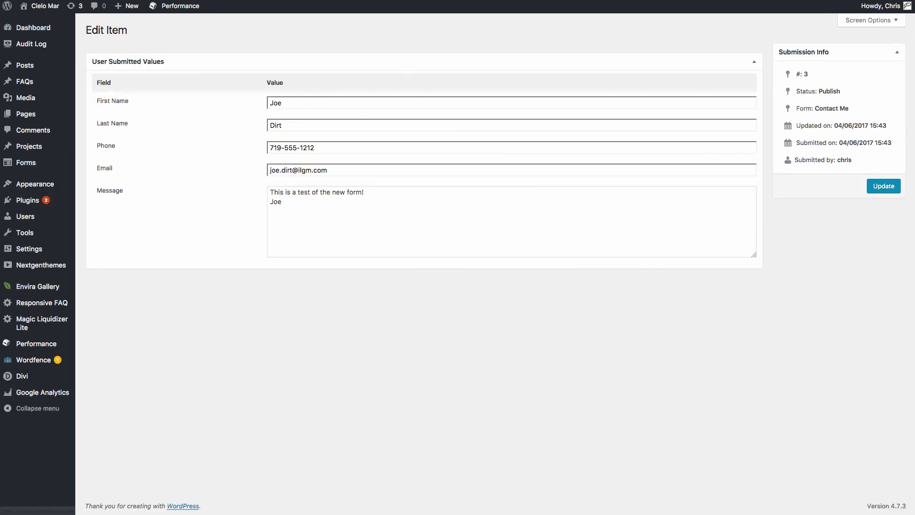
# Export submission 3 through Bulk Actions, then return to the forms list.
pyautogui.click(96, 98)
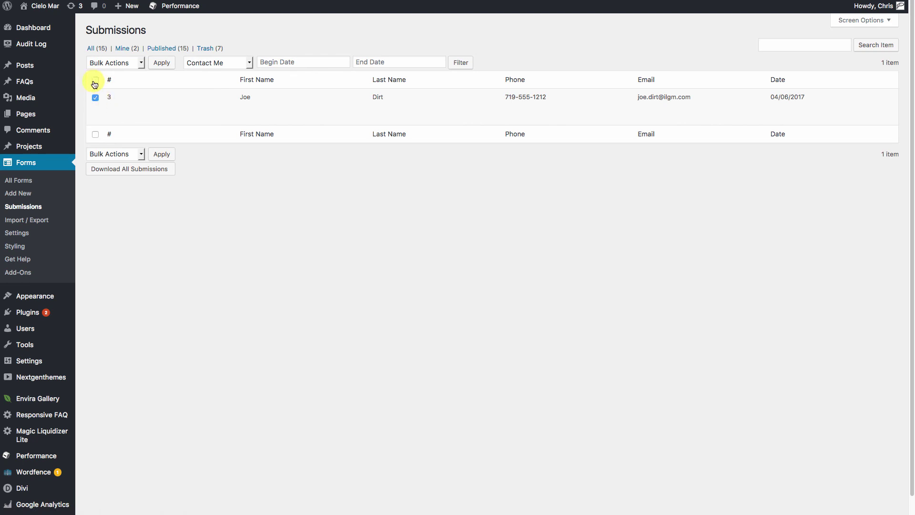
pyautogui.click(116, 62)
pyautogui.click(104, 88)
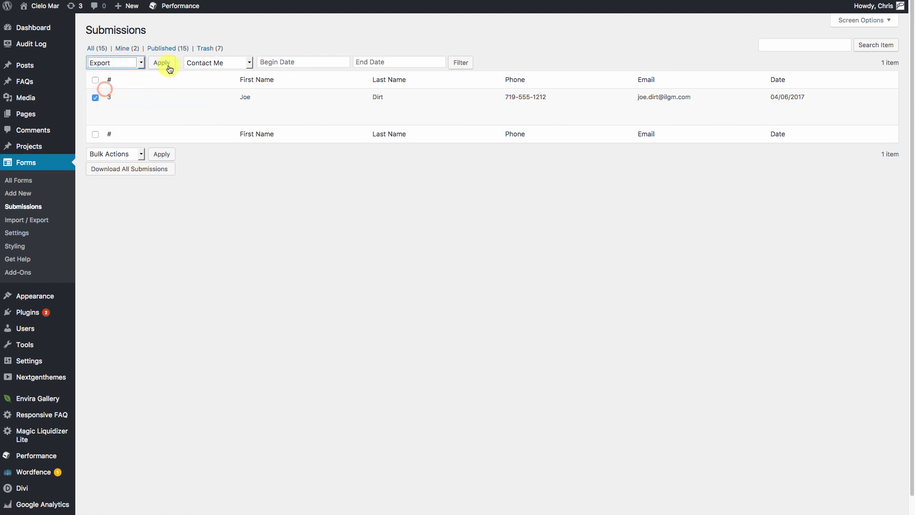
pyautogui.click(297, 262)
pyautogui.scroll(-1, 298, 262)
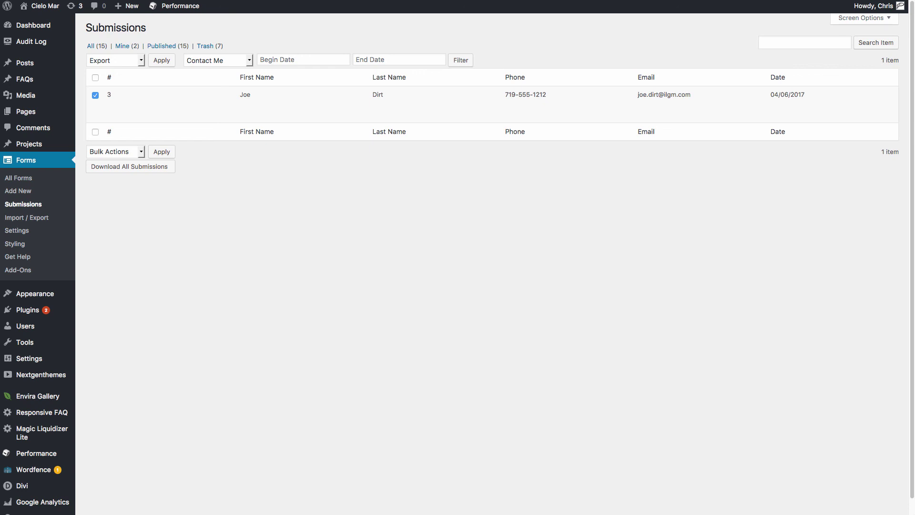
pyautogui.hotkey('alt', 'Left')
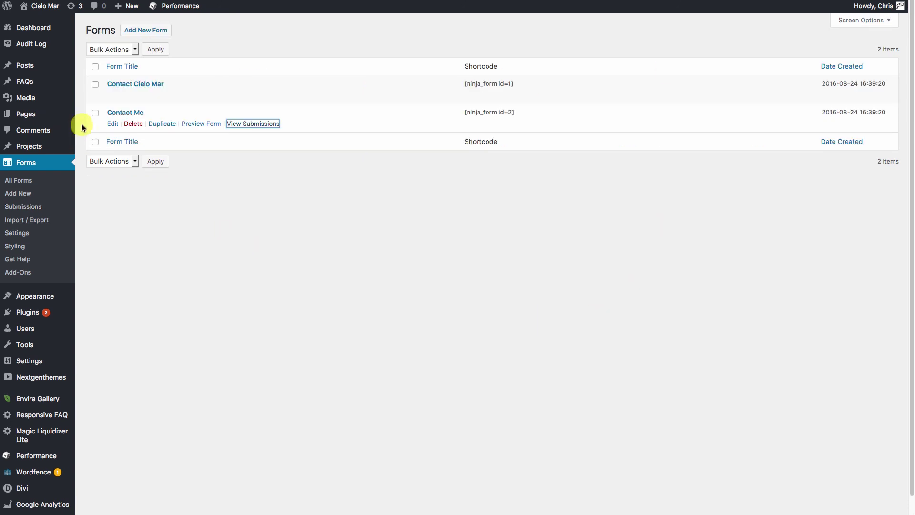
# Add a MailChimp action to Contact Me subscribing to the Request Information list.
pyautogui.click(124, 112)
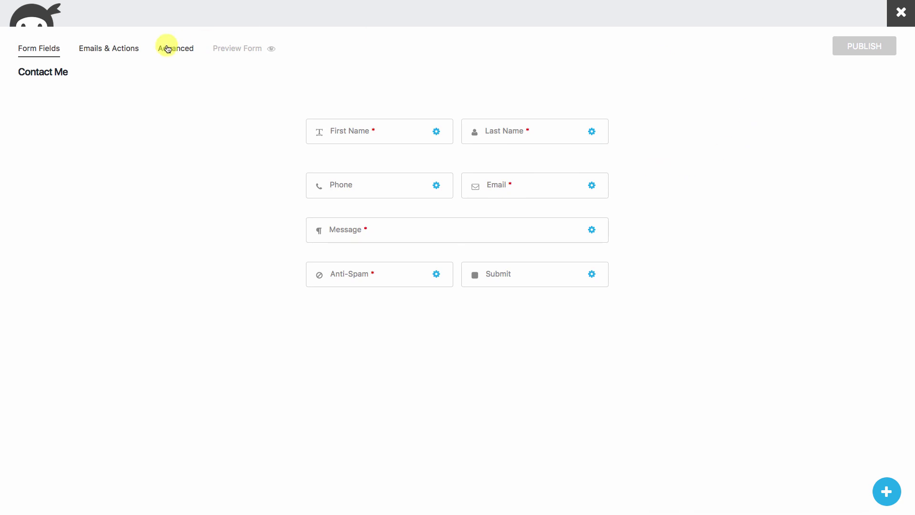
pyautogui.click(116, 49)
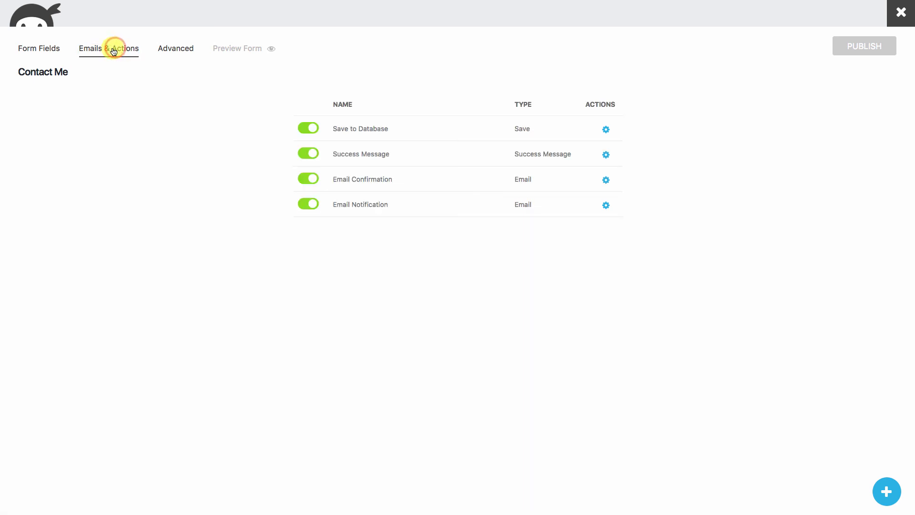
pyautogui.click(887, 493)
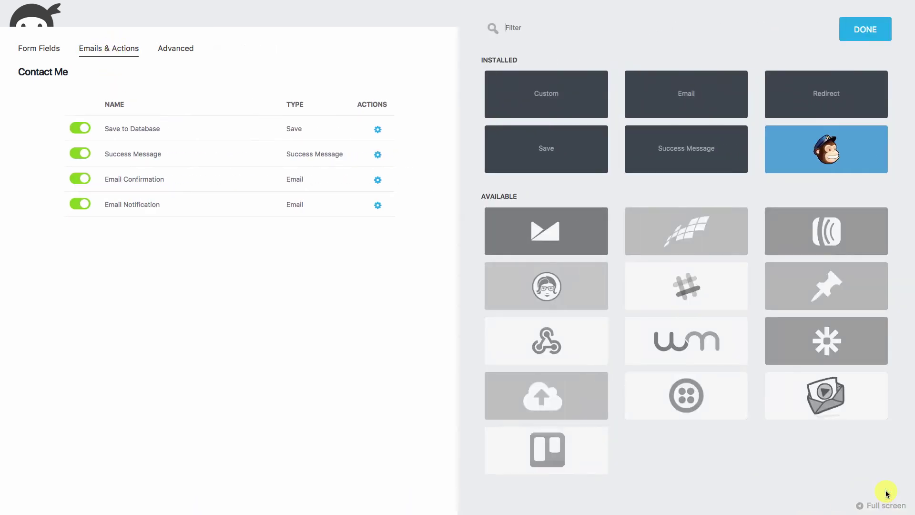
pyautogui.click(848, 148)
pyautogui.click(837, 149)
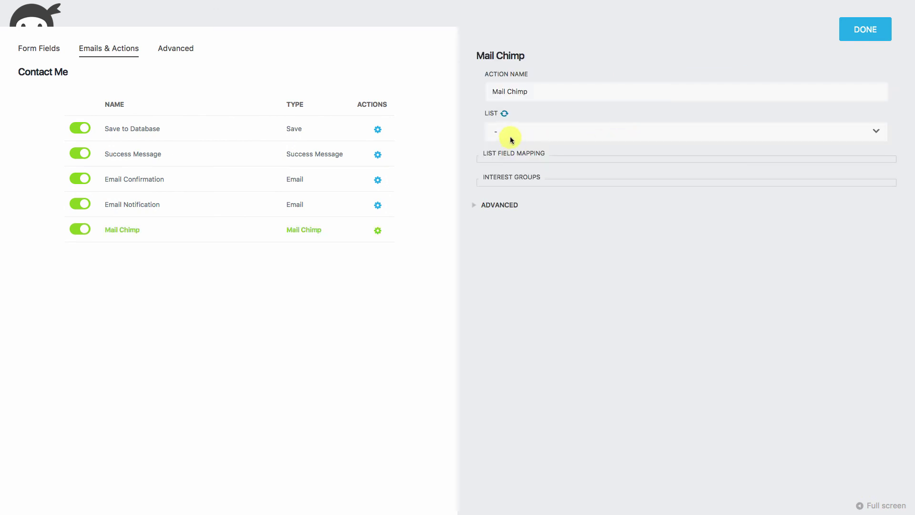
pyautogui.click(506, 135)
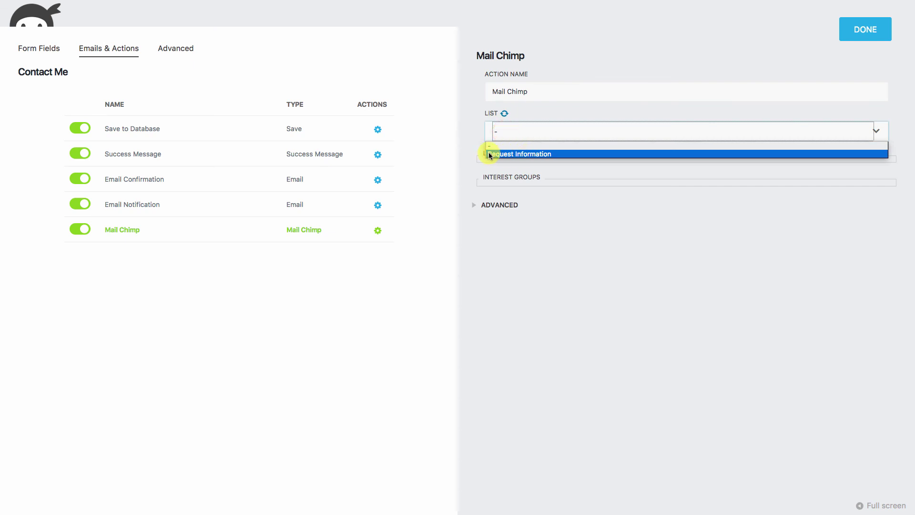
pyautogui.click(527, 153)
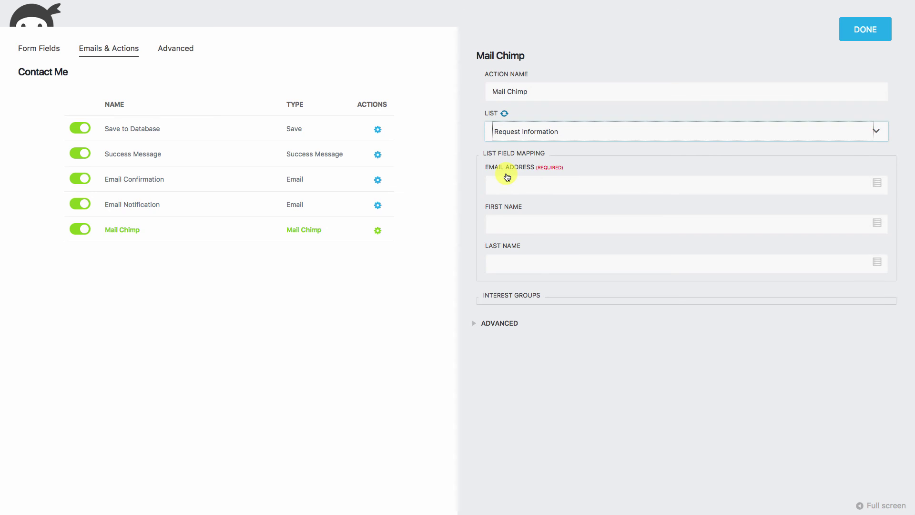
# Map Email Address, First Name and Last Name to the form's matching fields and finish.
pyautogui.click(879, 184)
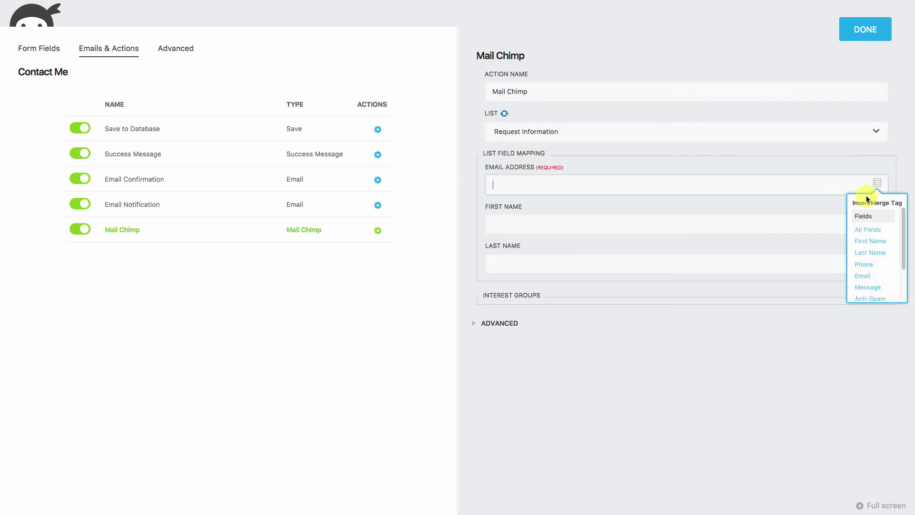
pyautogui.click(863, 276)
pyautogui.click(742, 223)
pyautogui.click(877, 223)
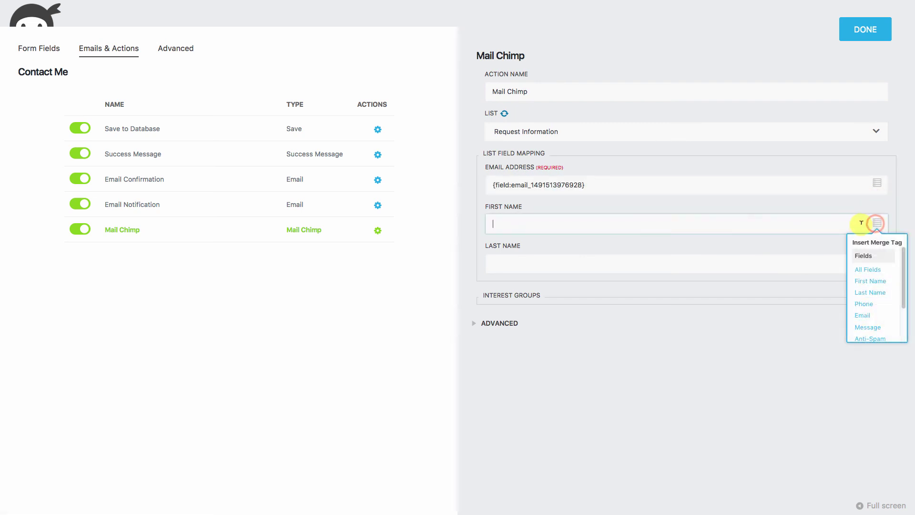
pyautogui.click(869, 281)
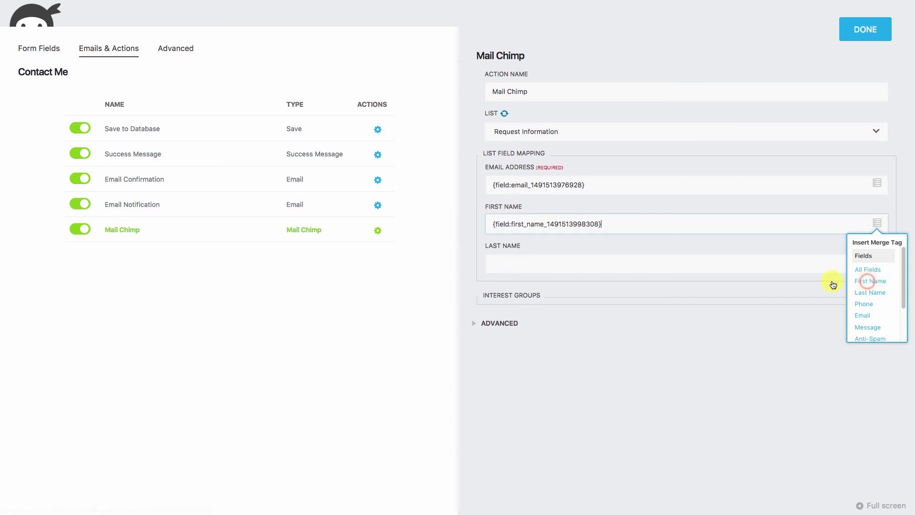
pyautogui.click(574, 265)
pyautogui.click(877, 262)
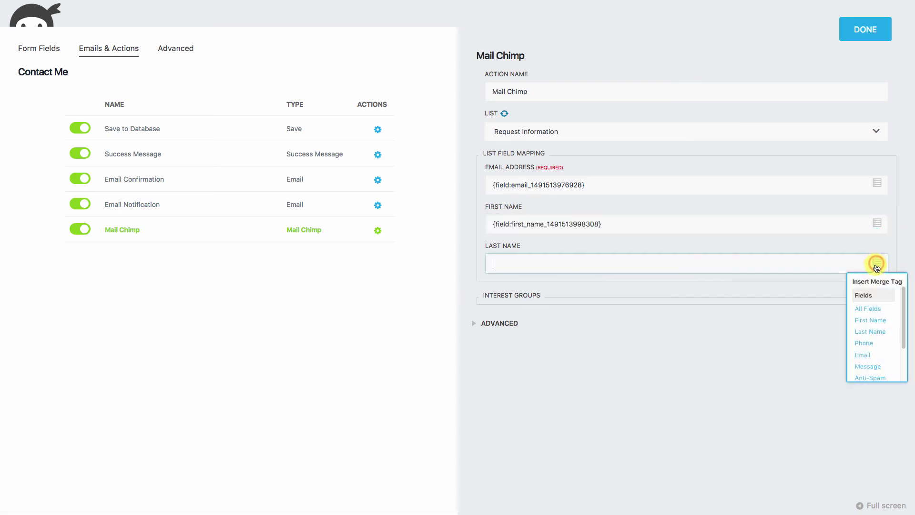
pyautogui.click(869, 331)
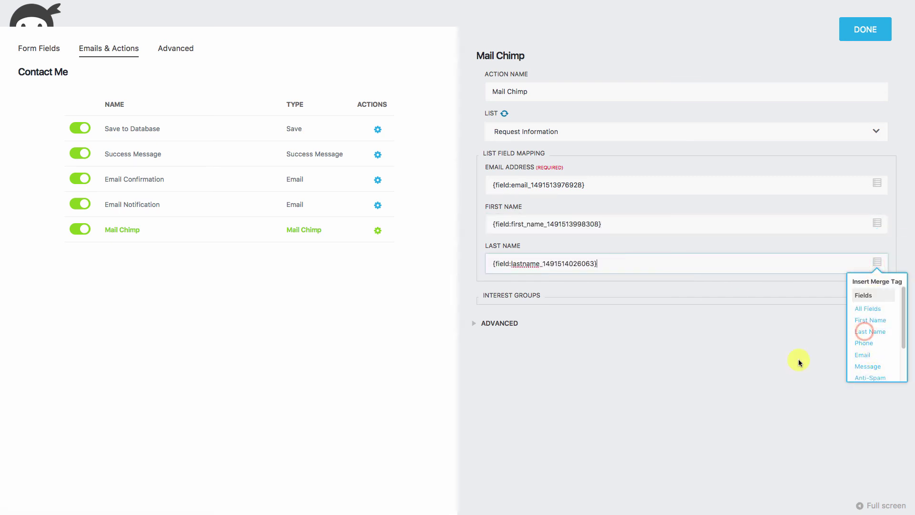
pyautogui.click(477, 327)
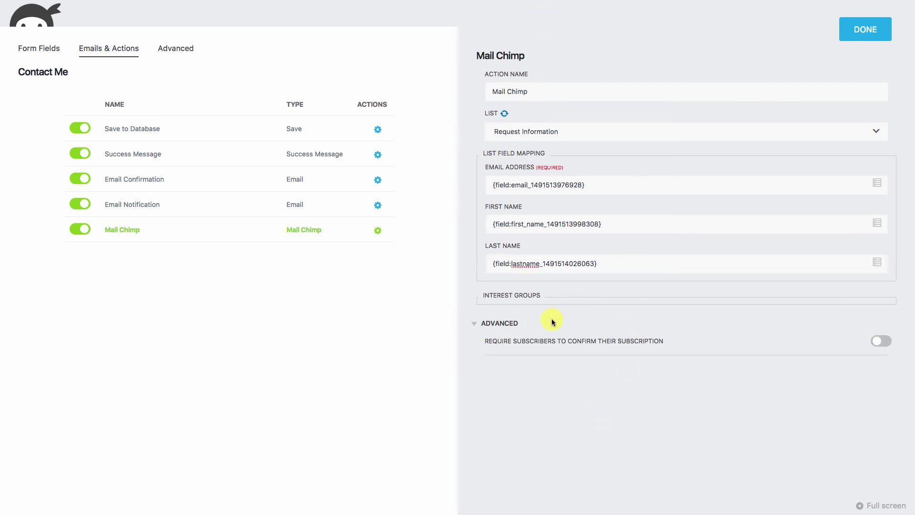
pyautogui.click(476, 326)
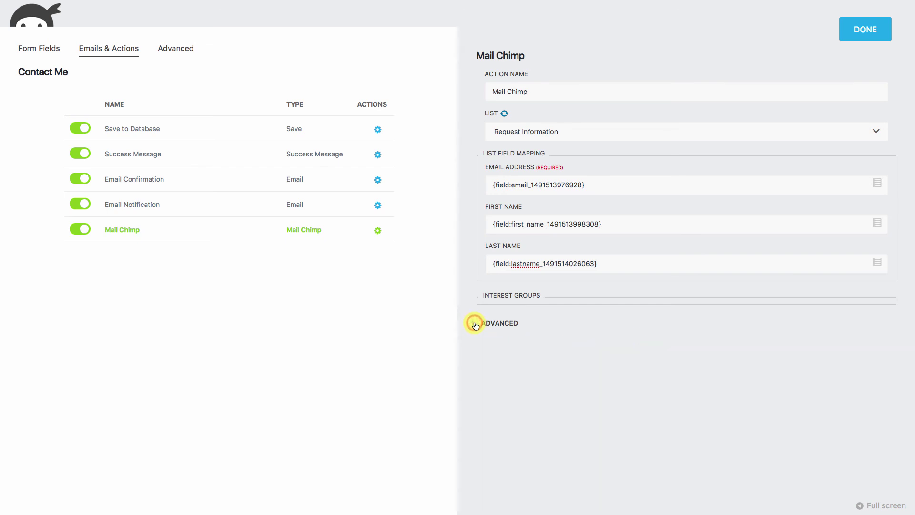
pyautogui.click(872, 29)
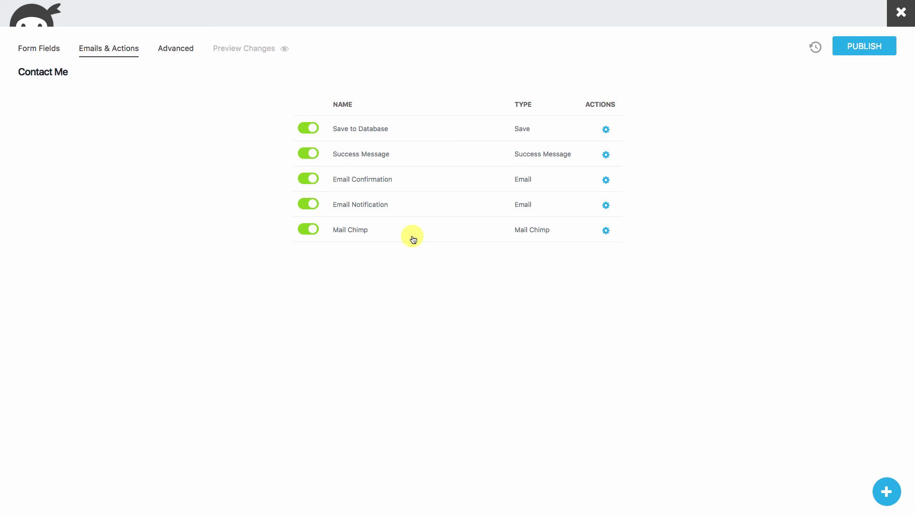
# Disable the Email Confirmation action and publish the Contact Me form changes.
pyautogui.click(309, 179)
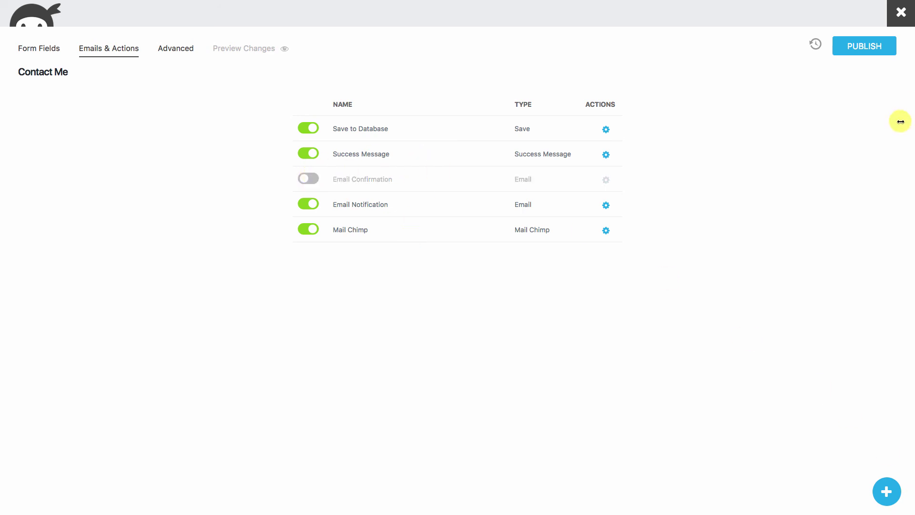
pyautogui.click(857, 50)
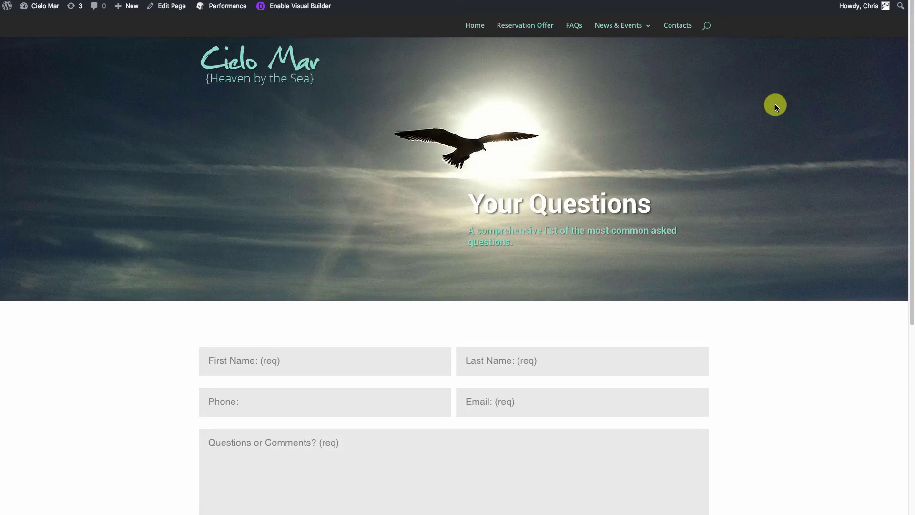
pyautogui.scroll(-5, 797, 302)
pyautogui.scroll(-1, 797, 305)
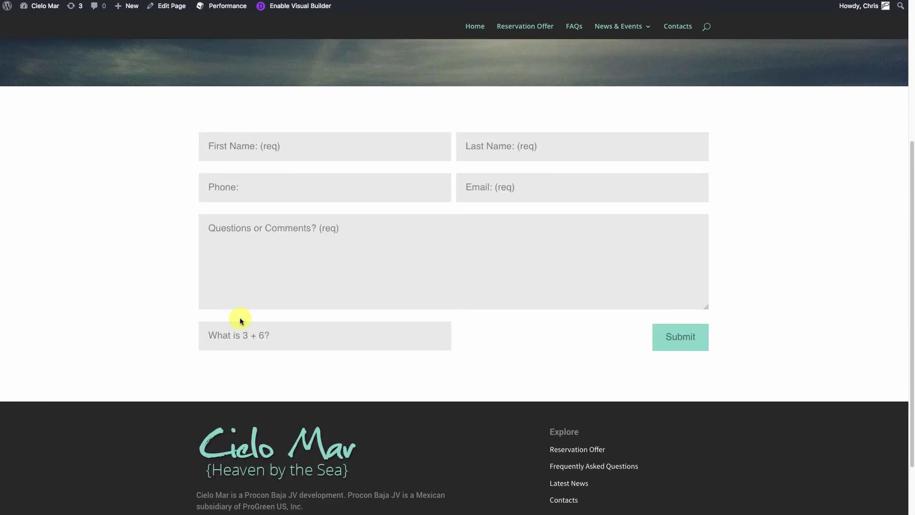